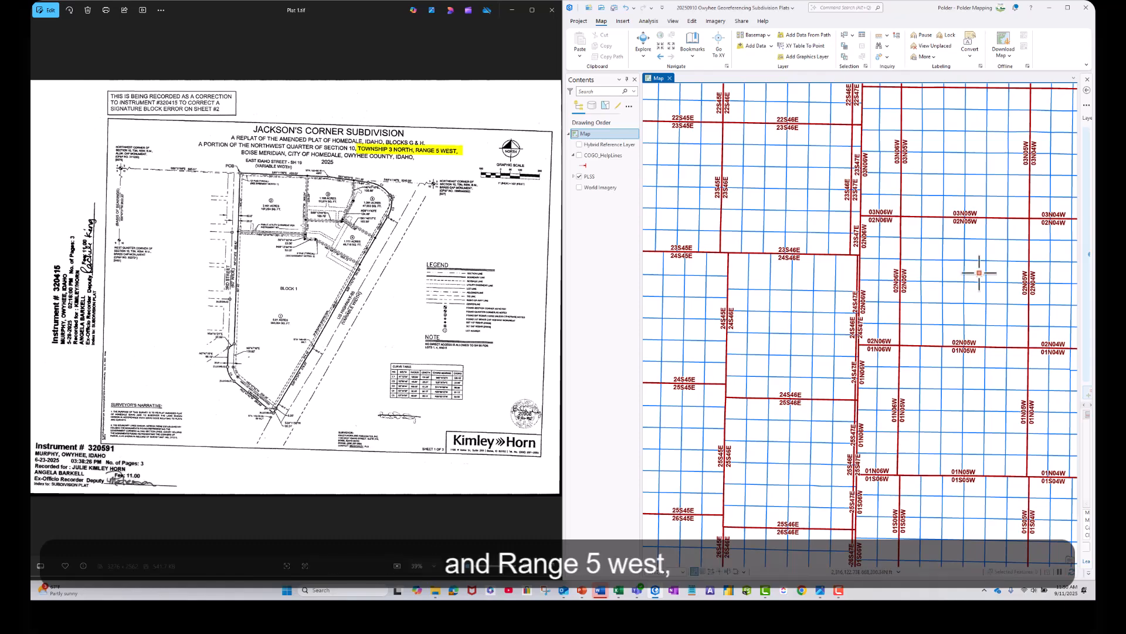
Locate Section 10 of Township 3 North, Range 5 West on the PLSS map.
drag(955, 156, 878, 346)
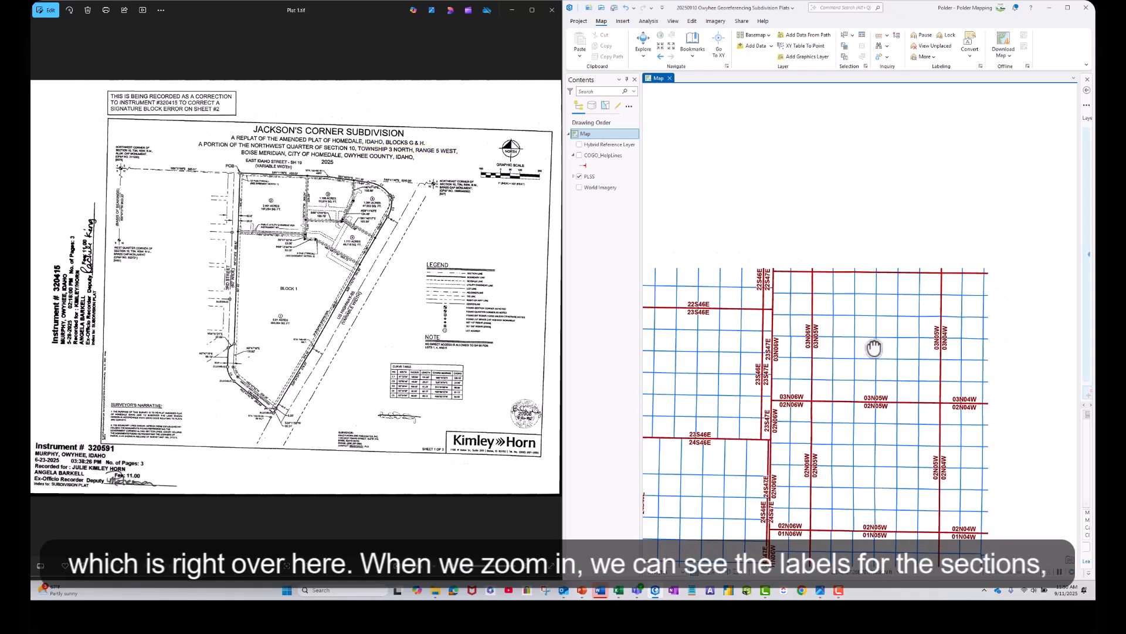
scroll(887, 351, up, 2)
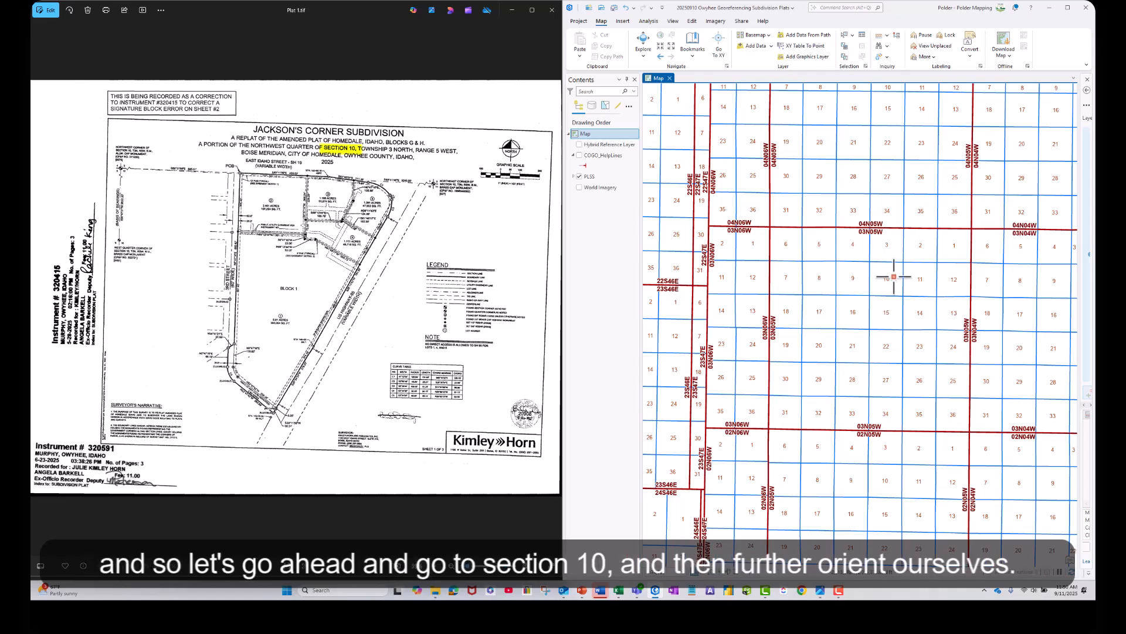
scroll(893, 276, up, 4)
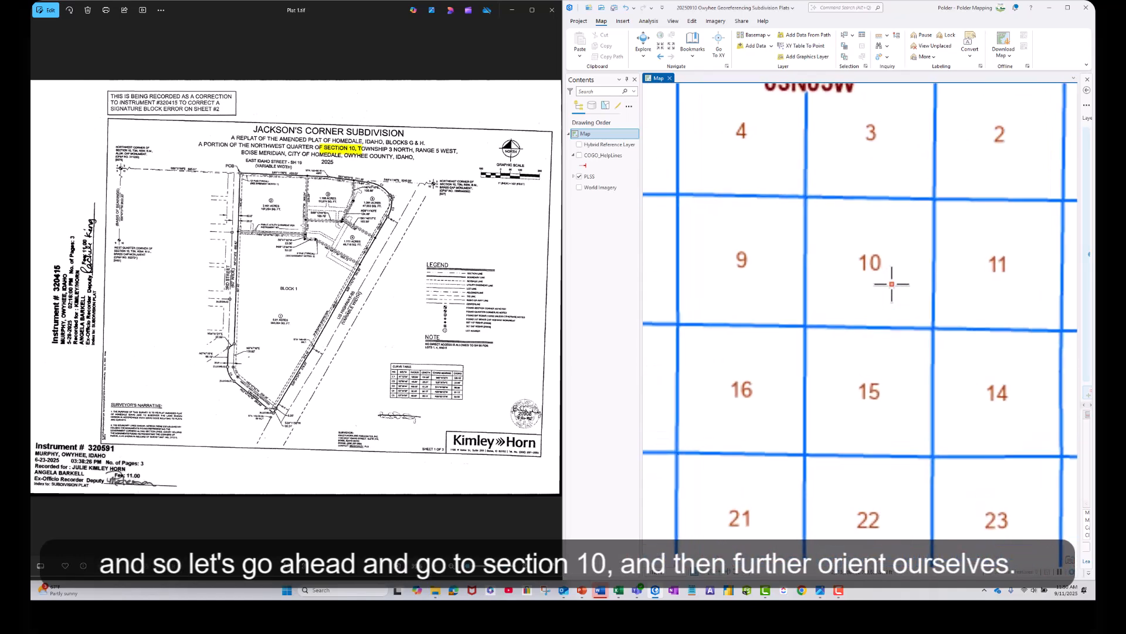
scroll(892, 284, up, 2)
drag(898, 265, 895, 309)
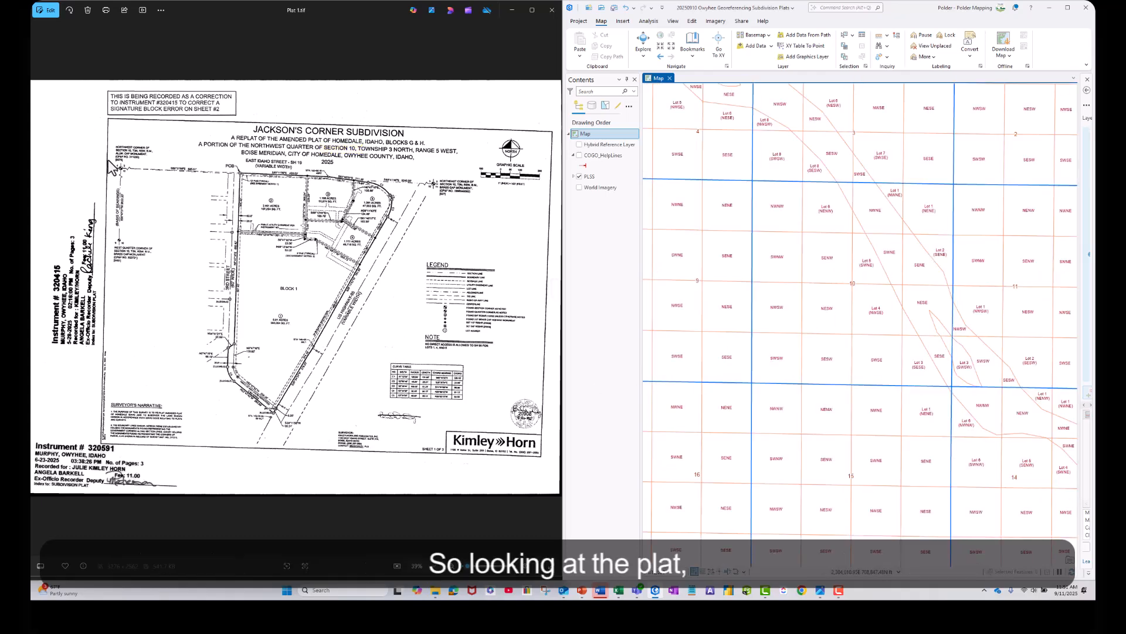
Examine the plat's northwest section corner, its tie line to the point of beginning, and the lot corners usable as match points.
scroll(112, 168, up, 5)
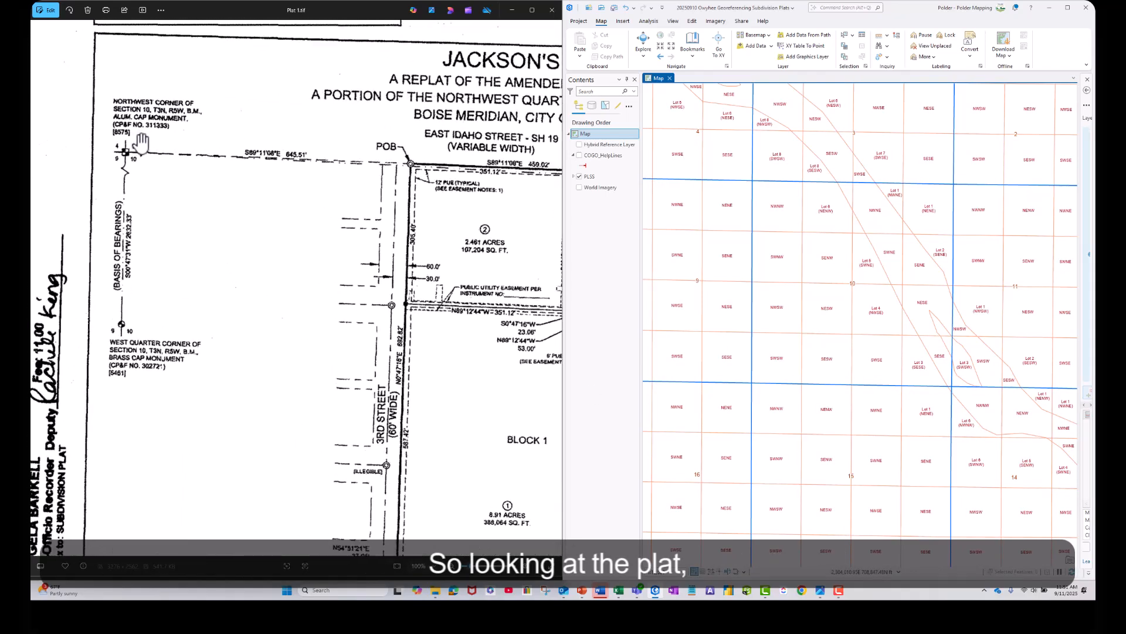
scroll(141, 142, up, 2)
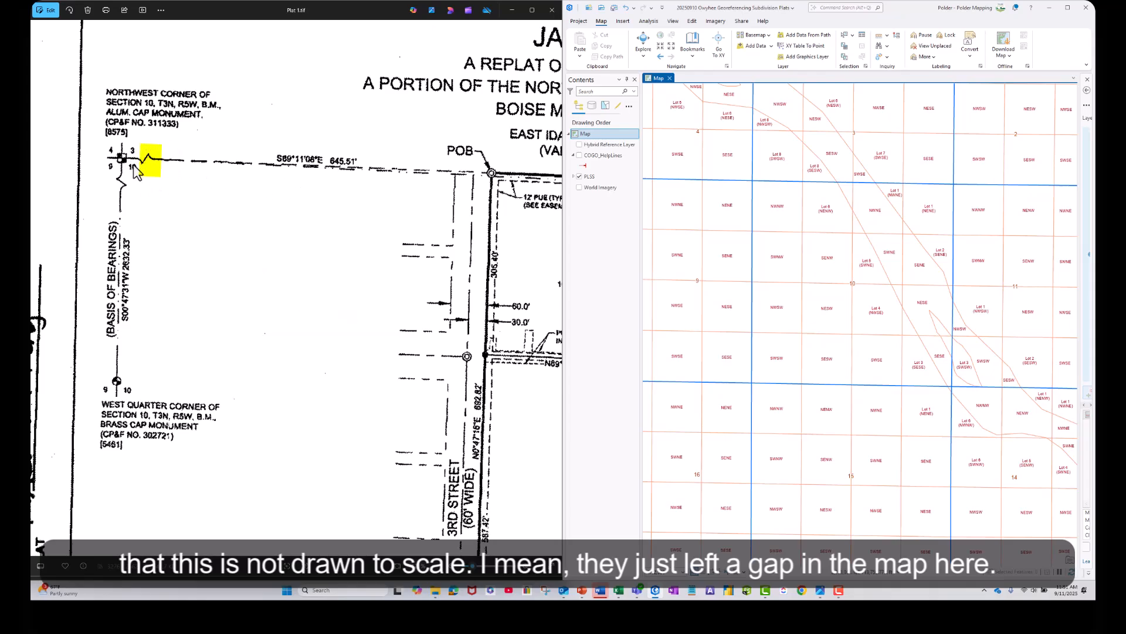
drag(388, 271, 55, 251)
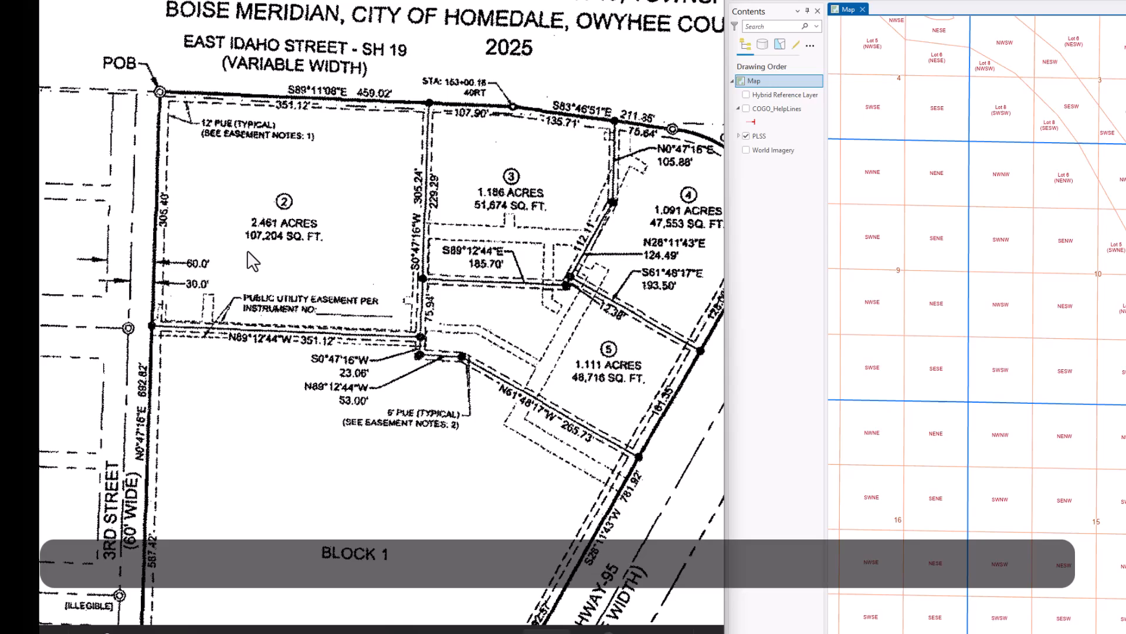
scroll(211, 265, down, 3)
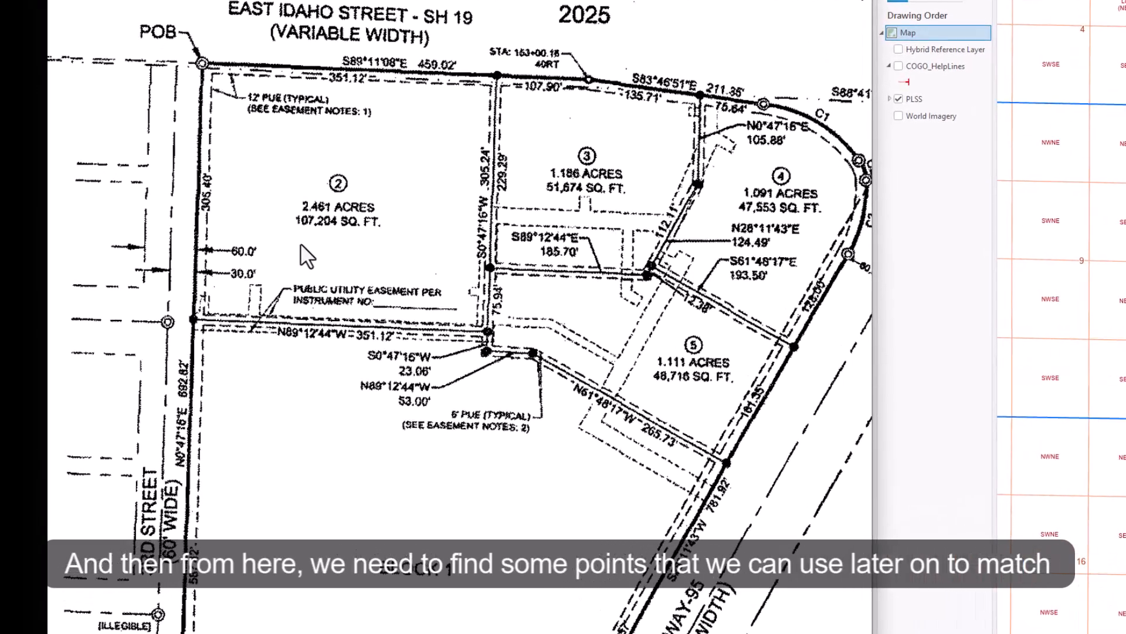
scroll(340, 239, down, 1)
drag(324, 410, 351, 369)
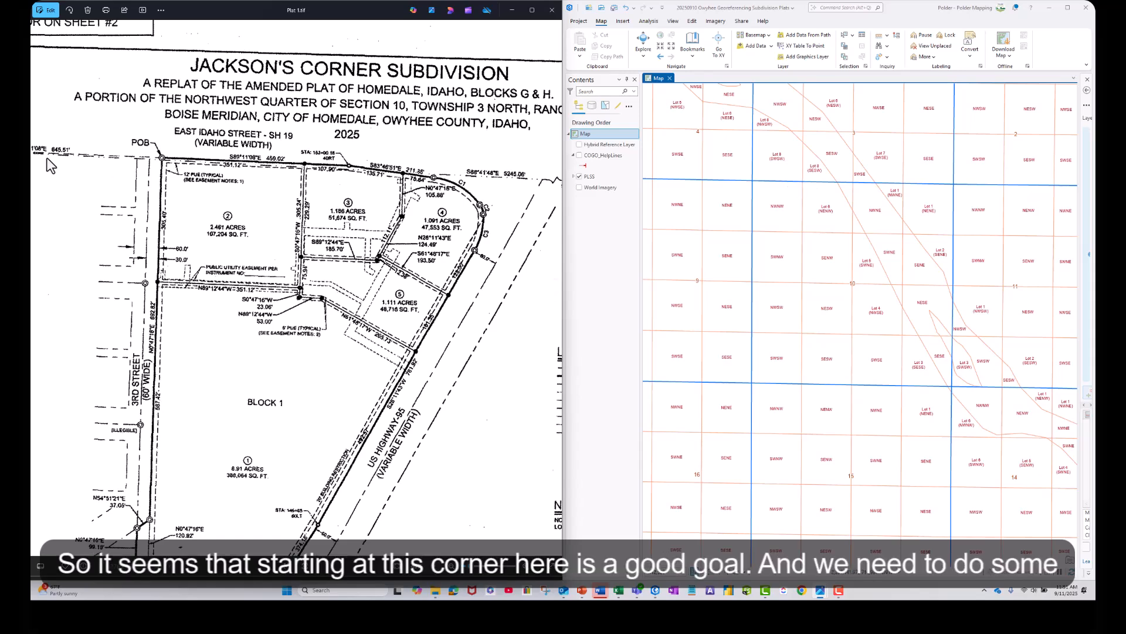
drag(64, 193, 346, 253)
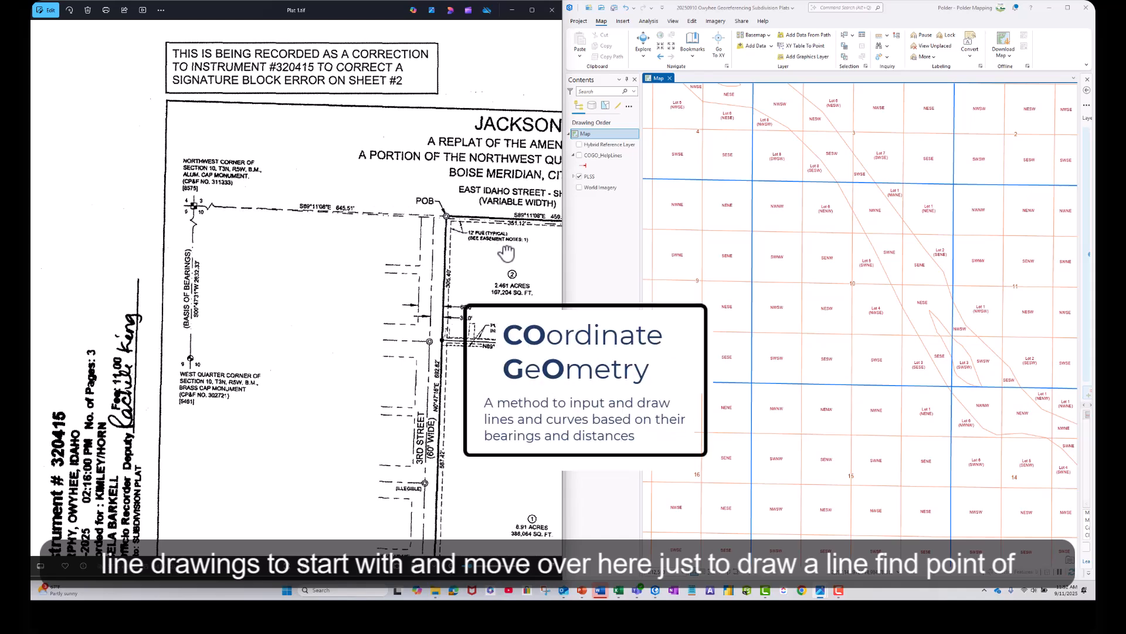
drag(505, 253, 249, 160)
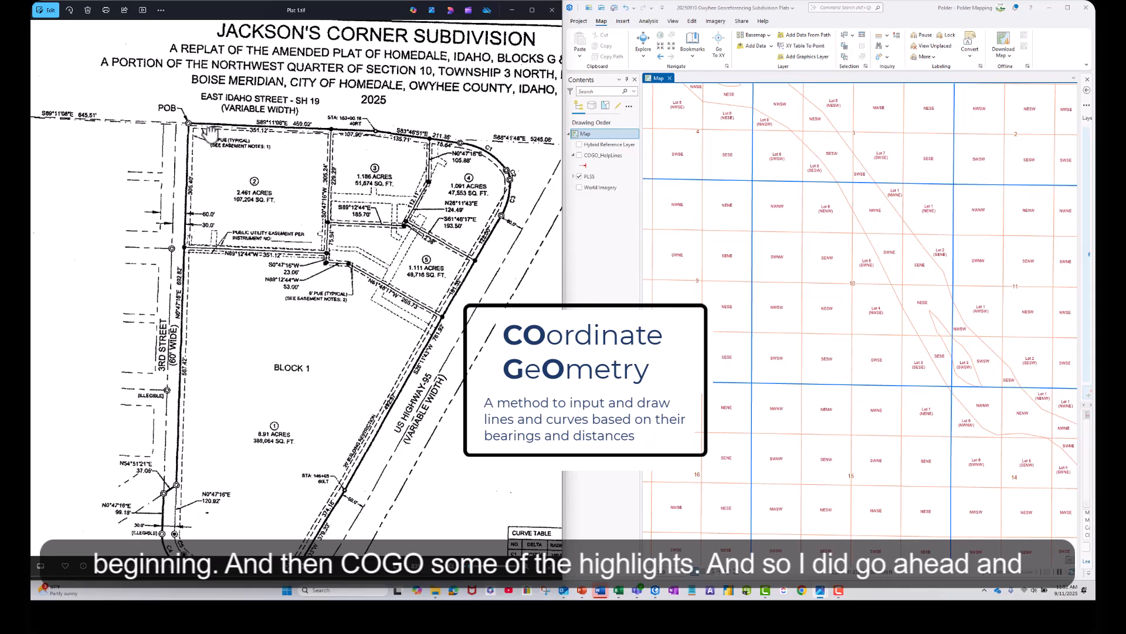
Turn on the COGO_HelpLines layer and bring its lines in Section 10 into close view.
click(573, 156)
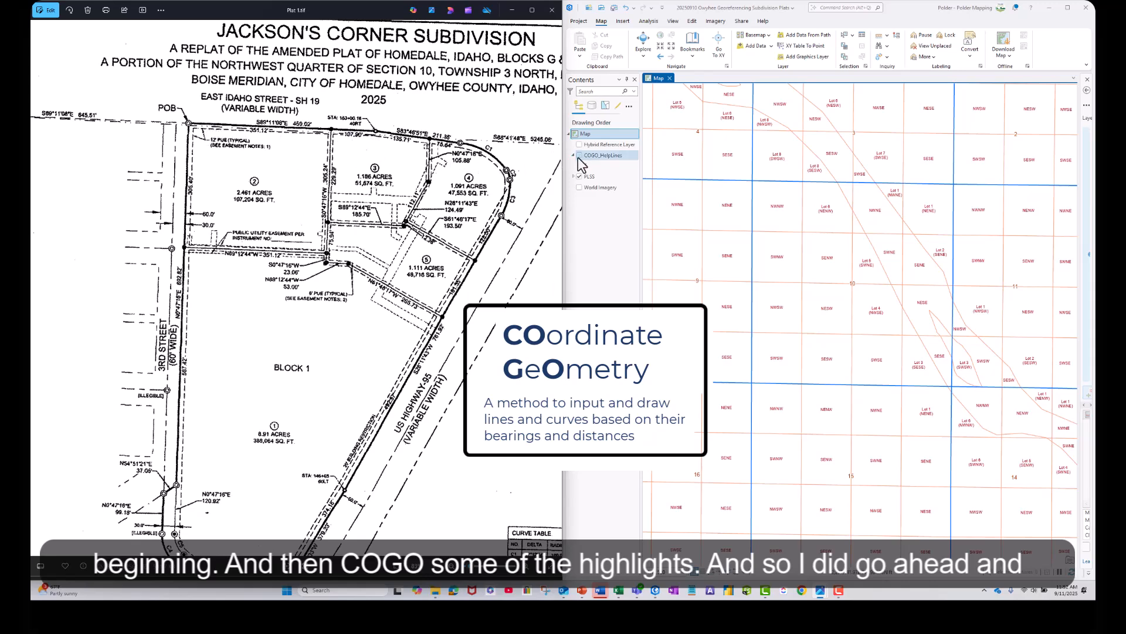
click(573, 155)
click(579, 155)
scroll(769, 176, up, 5)
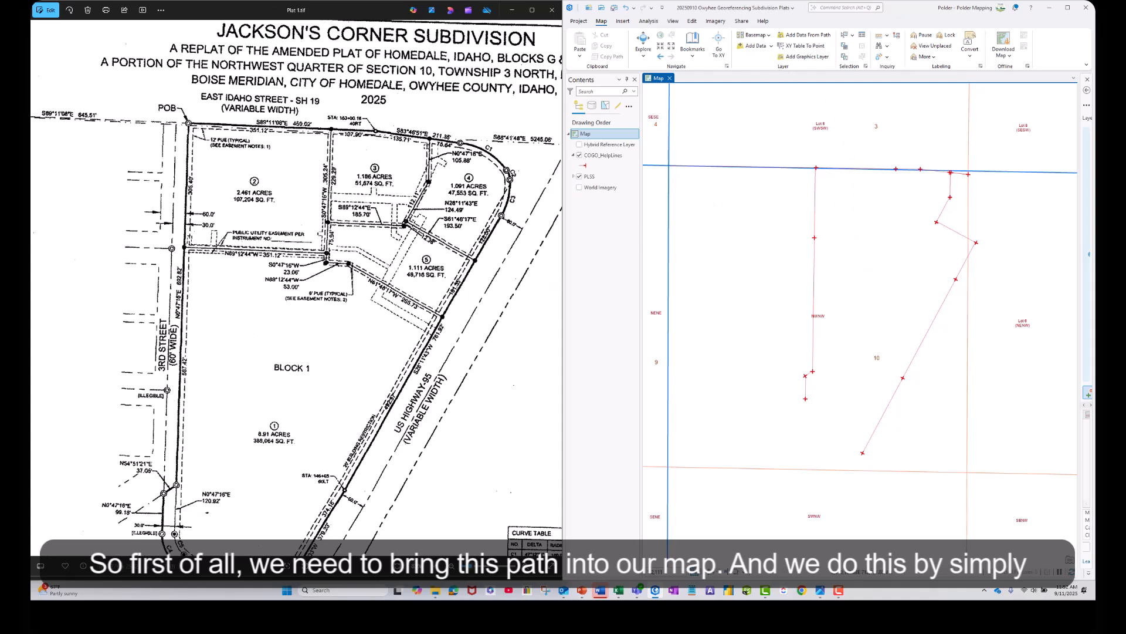
Add the scanned image Plat 1.tif from the Subdivision Plats folder to the map and dismiss the coordinate system notice.
drag(32, 167, 334, 209)
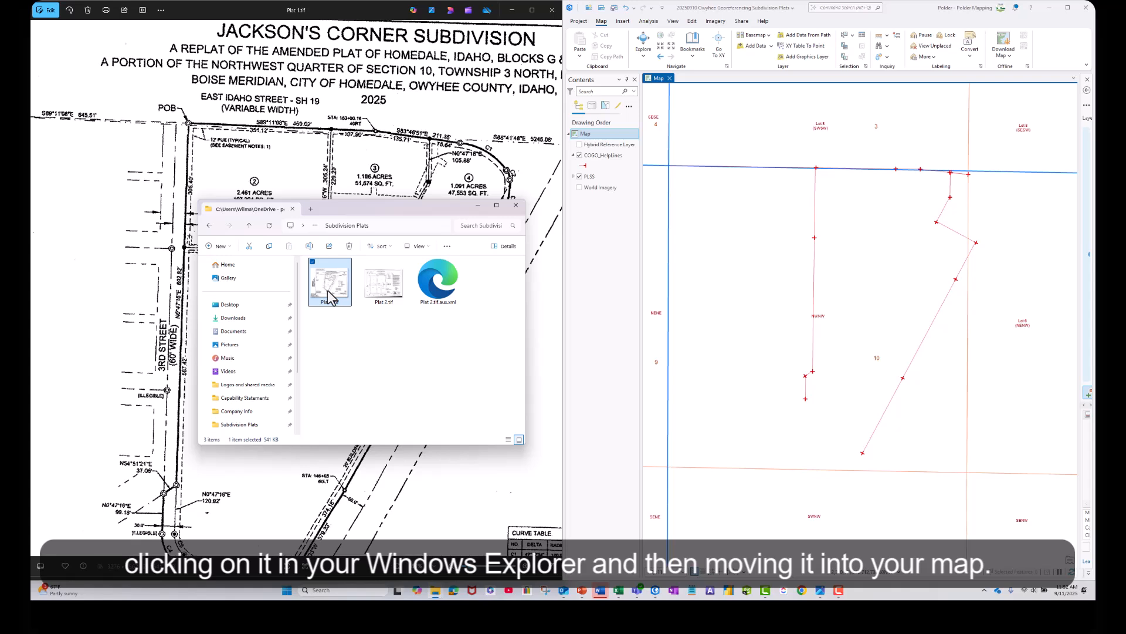
drag(328, 290, 604, 164)
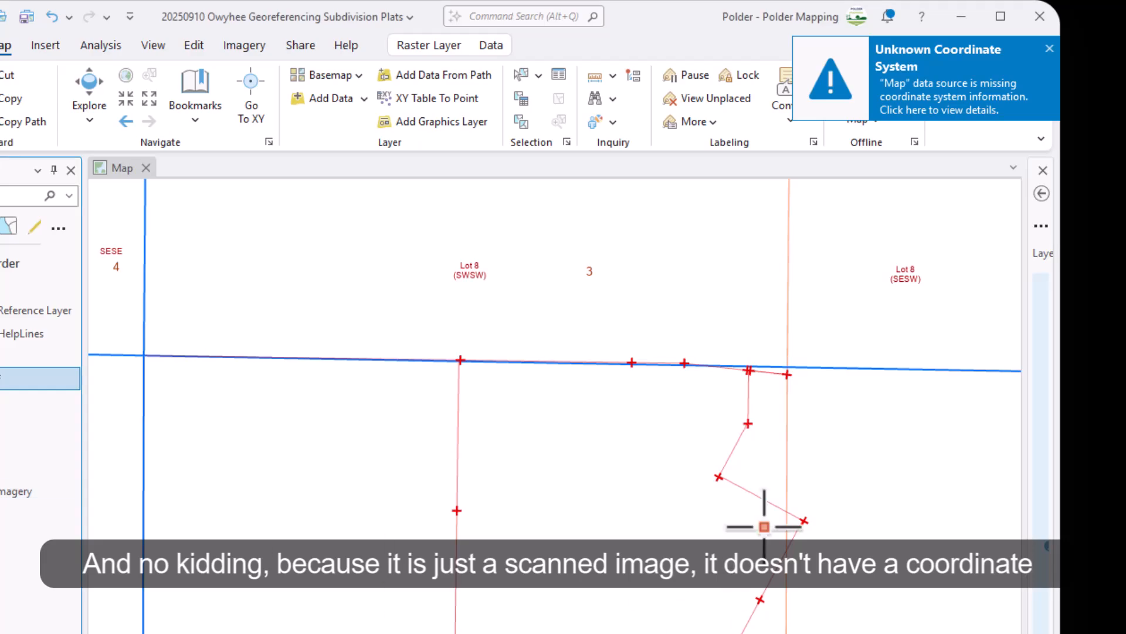
click(1049, 48)
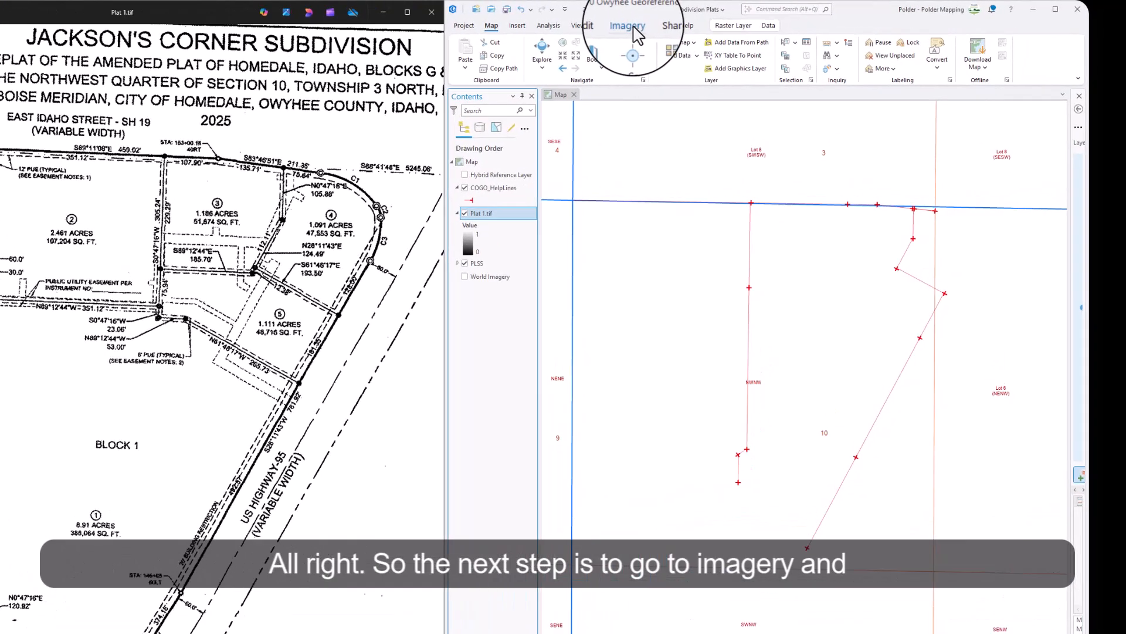
Open the georeferencing tools for Plat 1.tif and fit the plat image to the current map display.
click(452, 37)
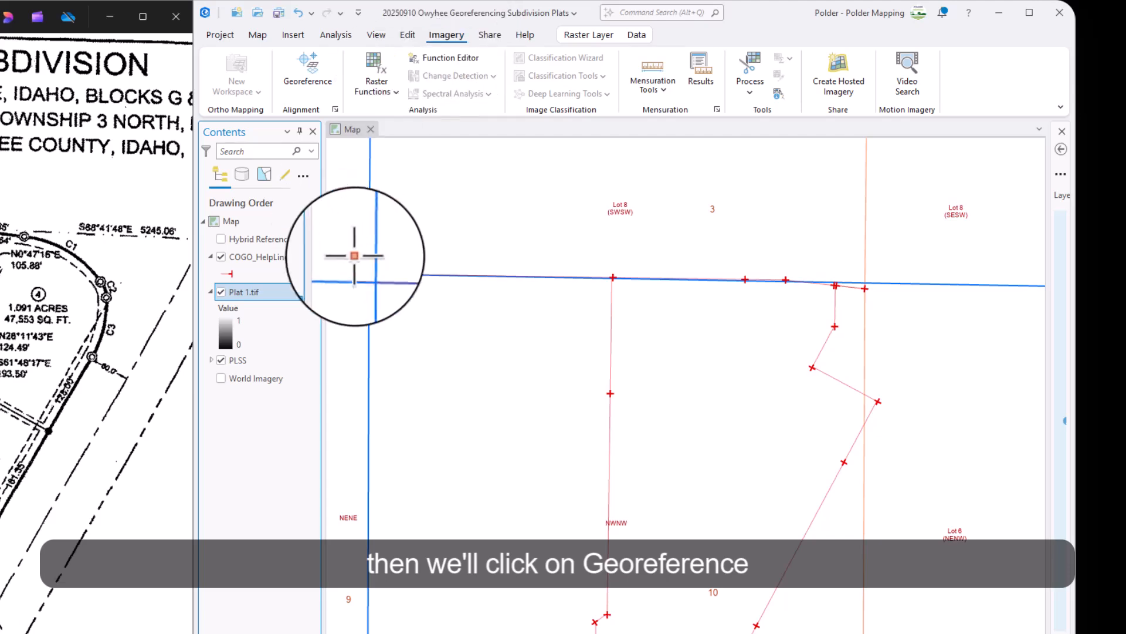
click(303, 75)
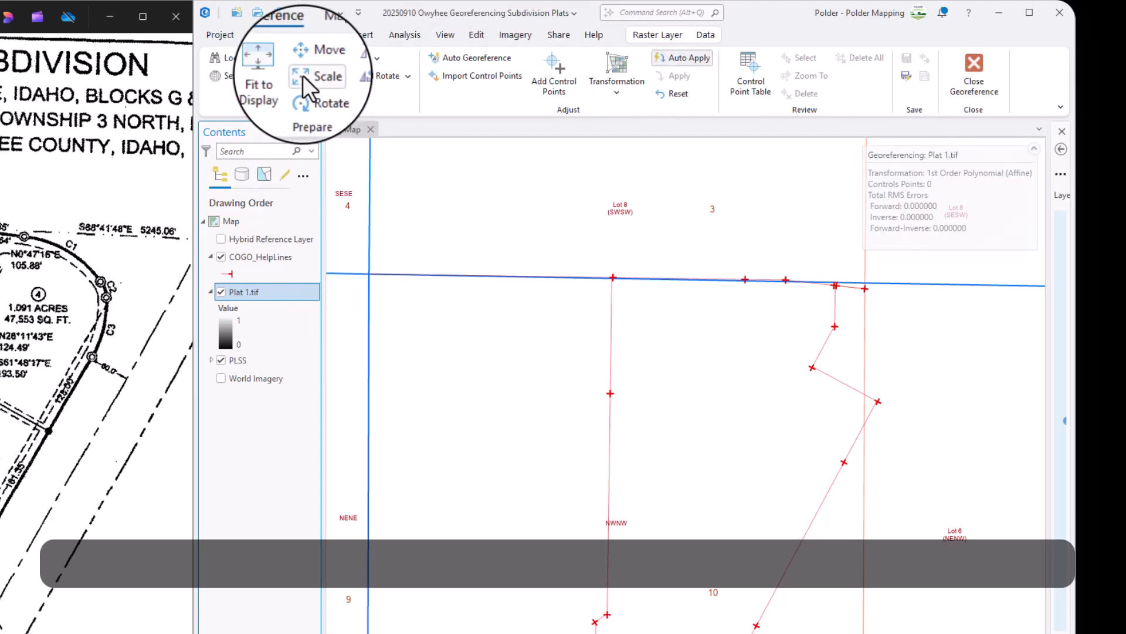
click(273, 82)
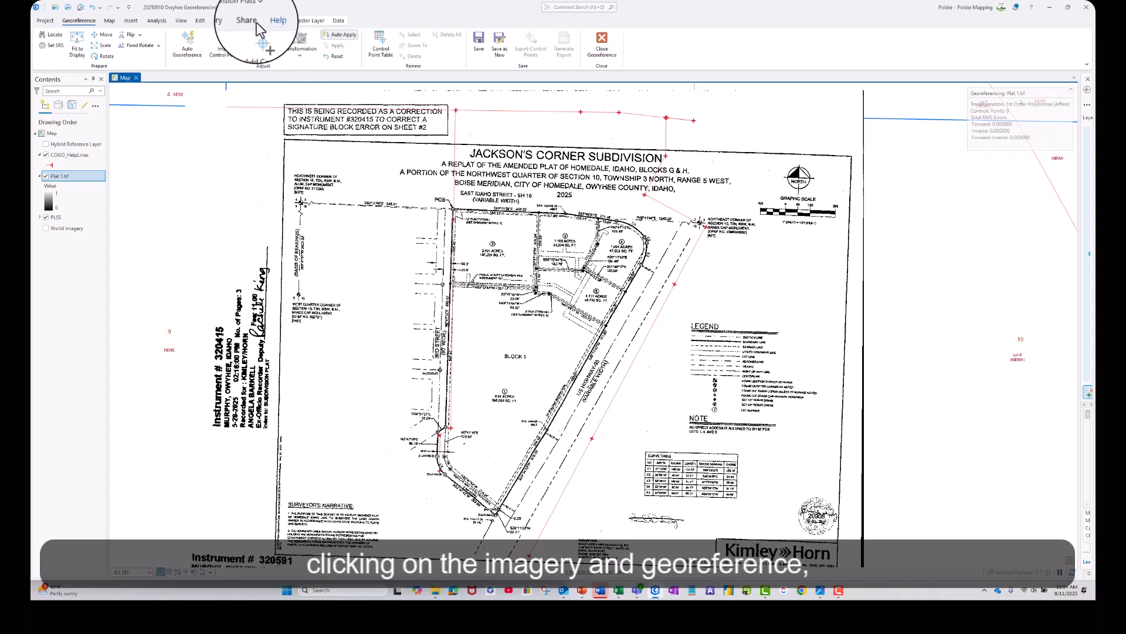
click(222, 21)
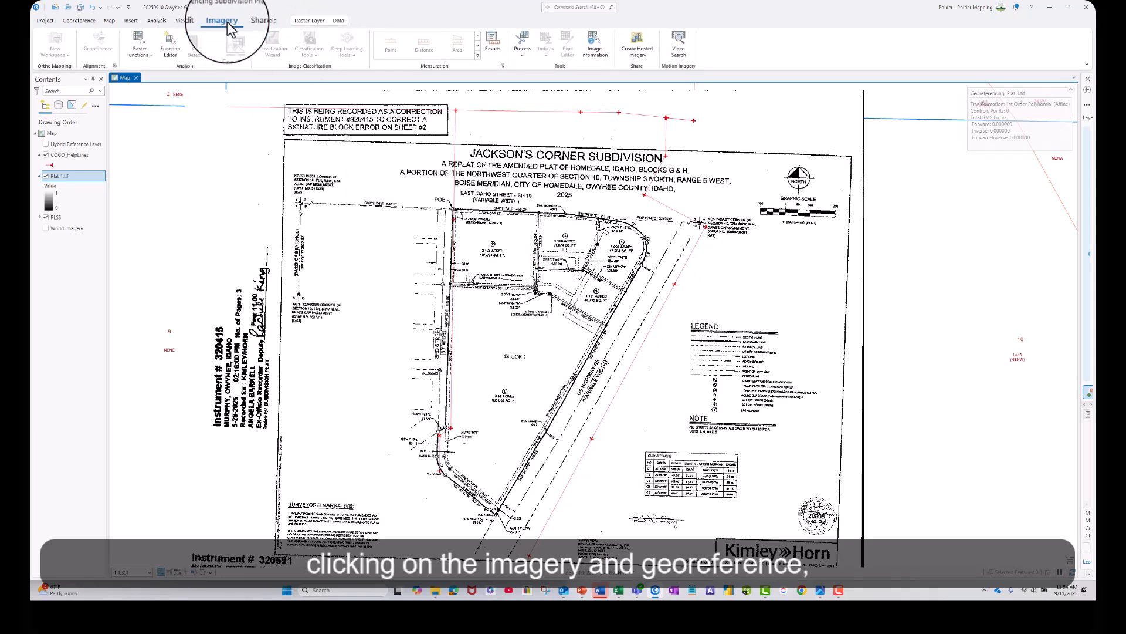
click(99, 55)
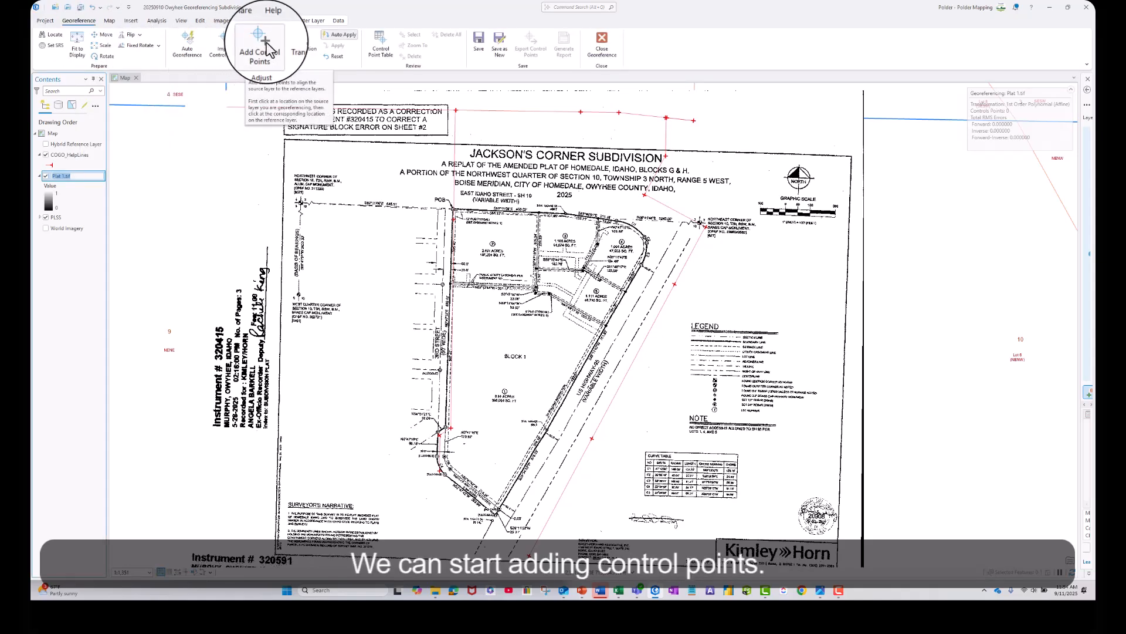
Add a control point linking the plat's POB corner to the matching COGO_HelpLines endpoint.
click(263, 47)
scroll(451, 181, up, 1)
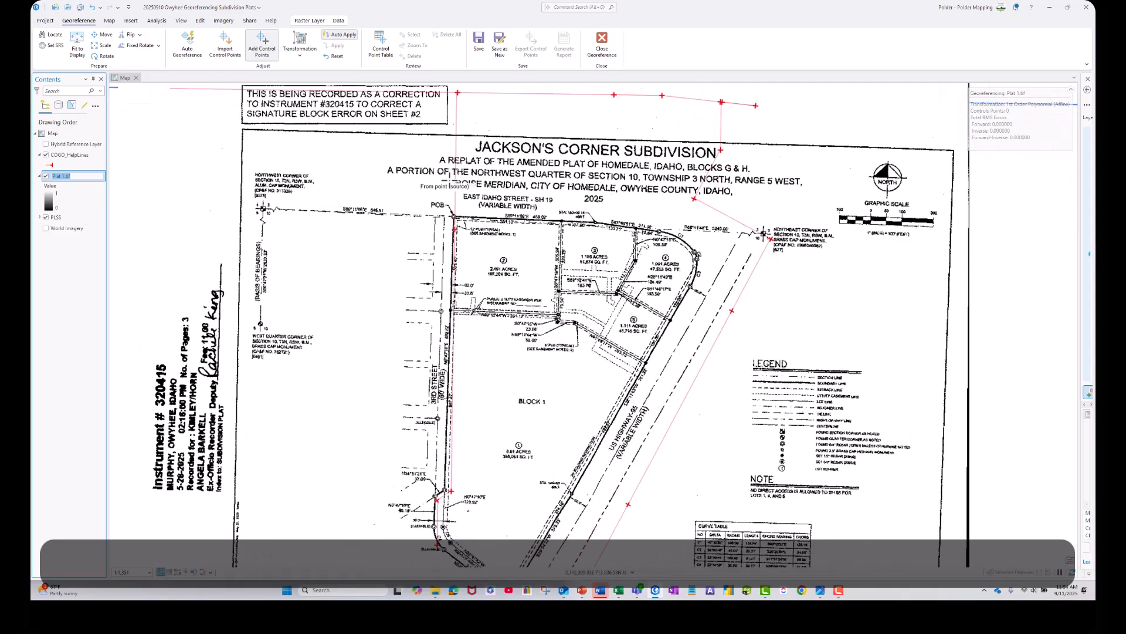
scroll(444, 176, up, 2)
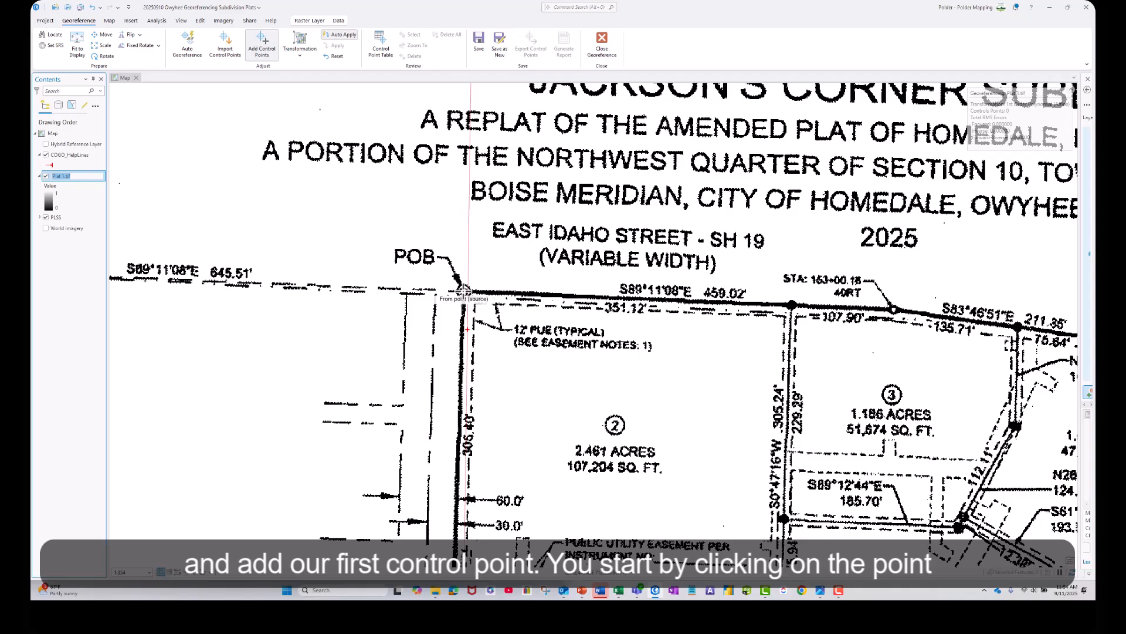
click(463, 291)
scroll(505, 199, down, 2)
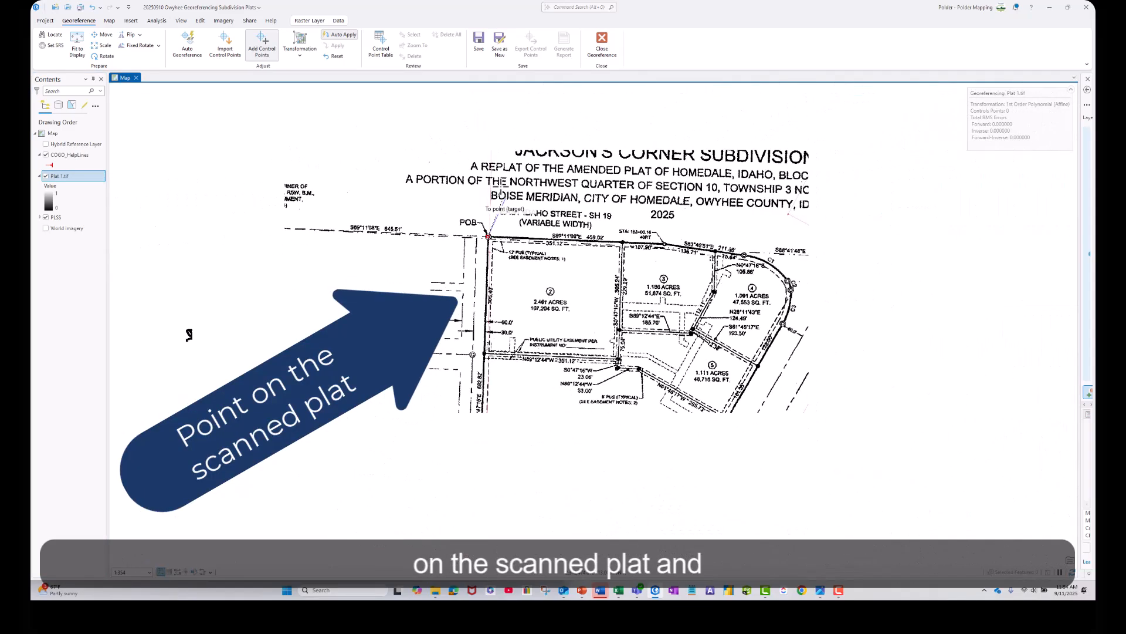
drag(507, 171, 503, 265)
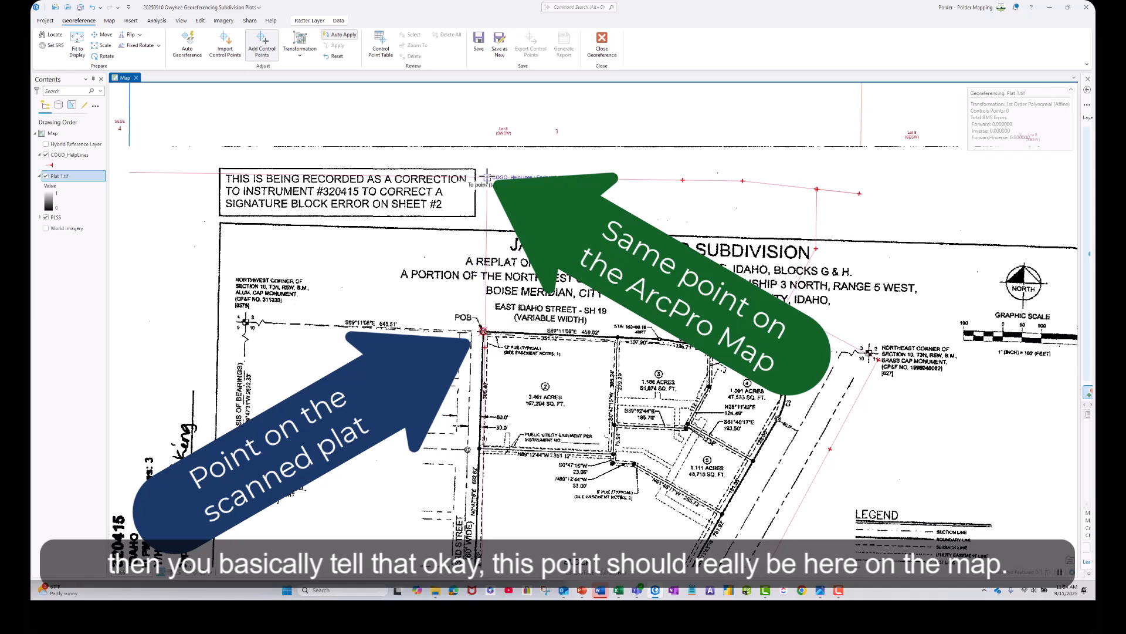
click(486, 176)
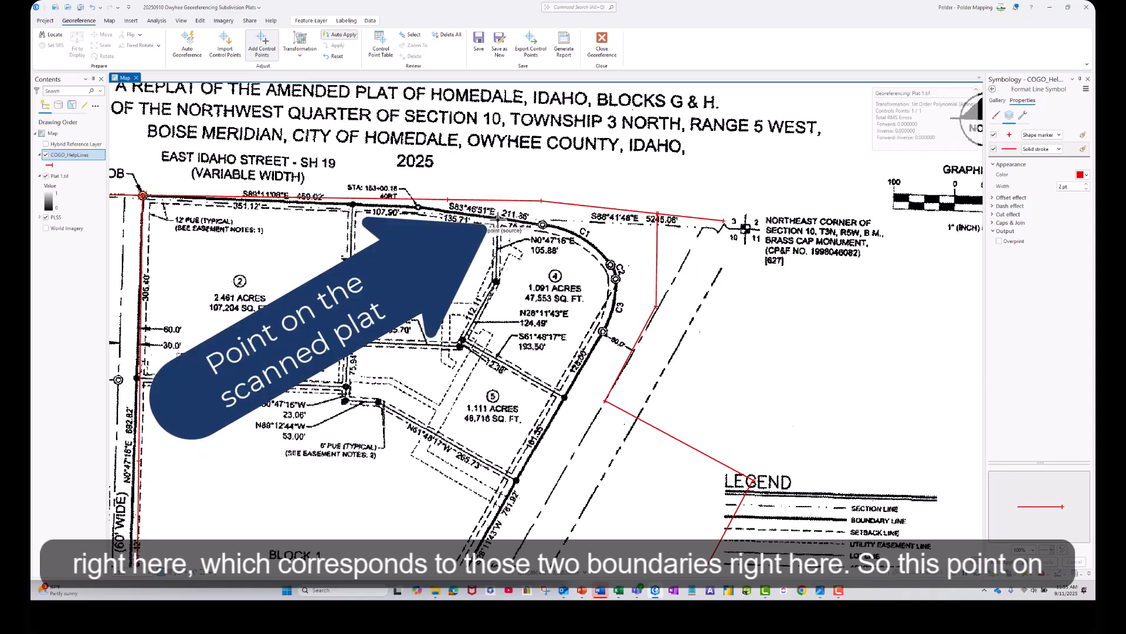
Complete control points linking the north corner between lots 3 and 4 and the highway corner between lots 4 and 5 to their help-line endpoints.
click(657, 211)
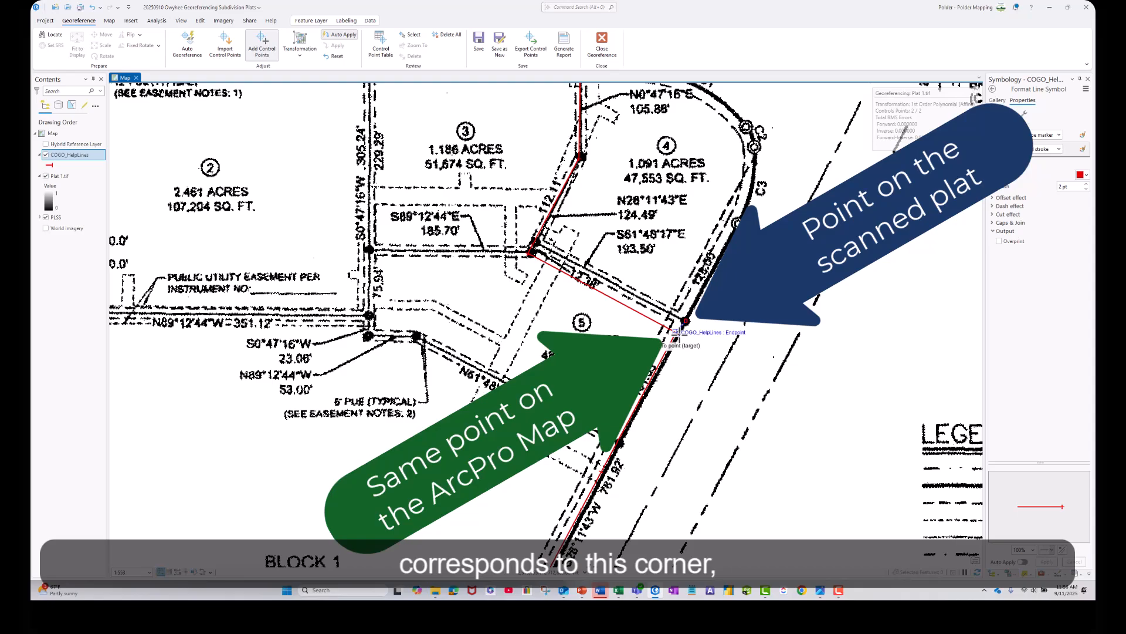
click(672, 333)
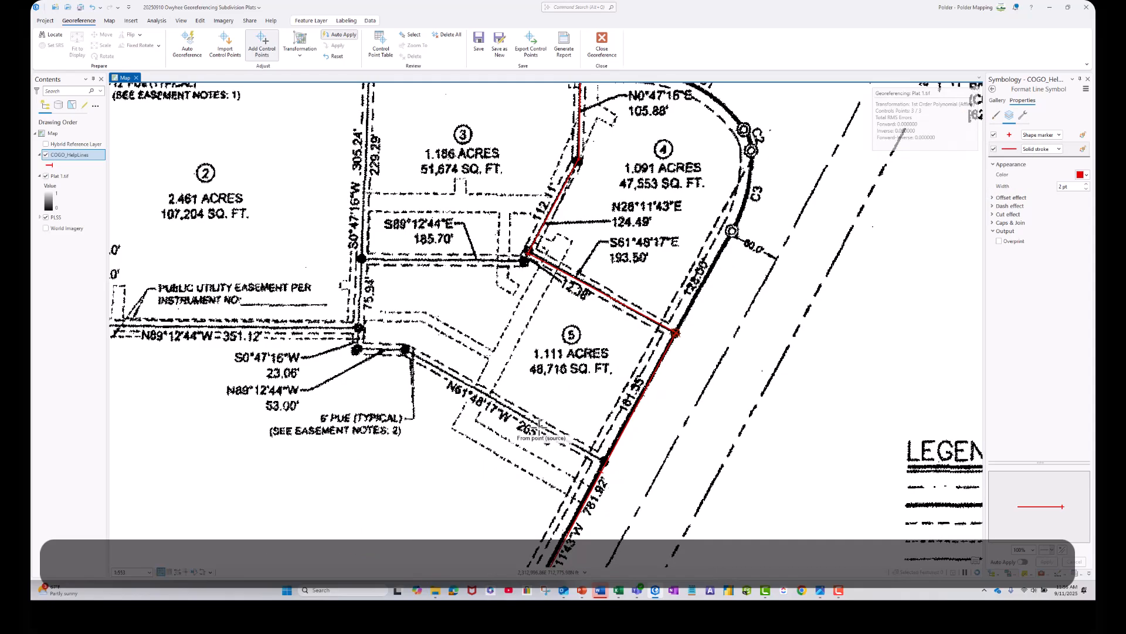
Add a control point linking the outer 3rd Street corner of the plat's 37.05' segment to its matching COGO_HelpLines endpoint.
scroll(598, 424, down, 4)
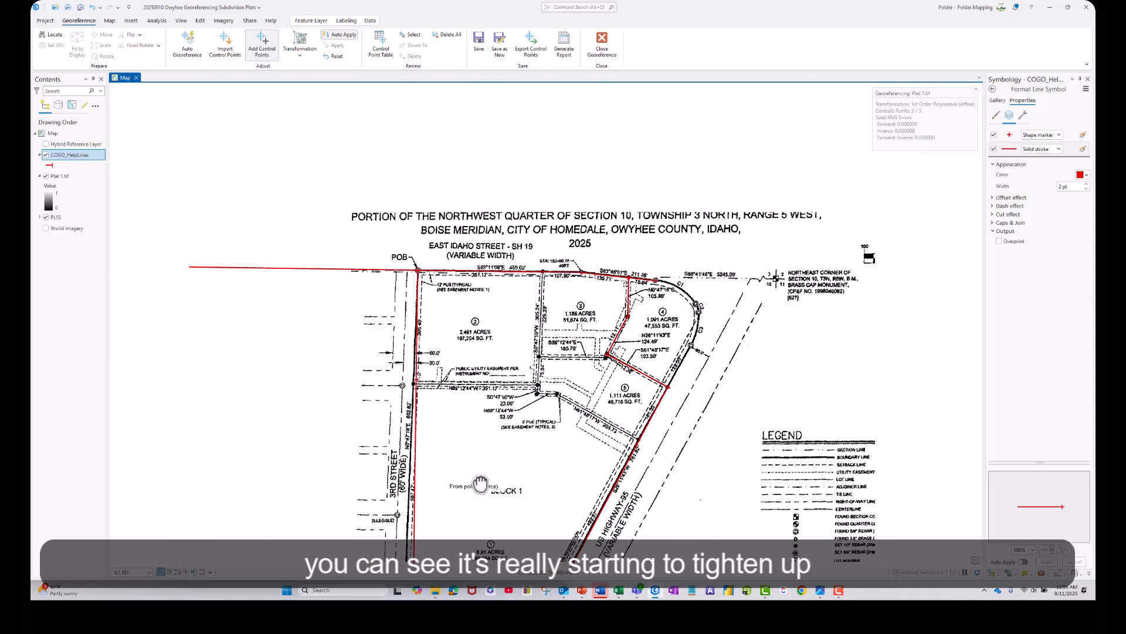
drag(481, 484, 592, 264)
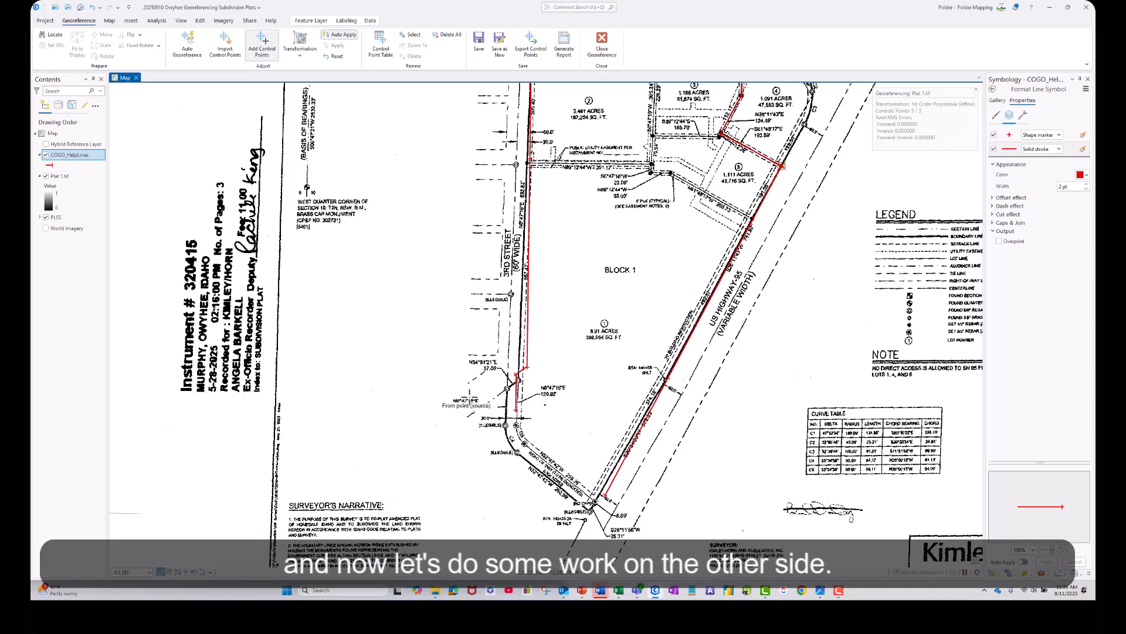
drag(472, 399, 527, 410)
scroll(573, 419, up, 2)
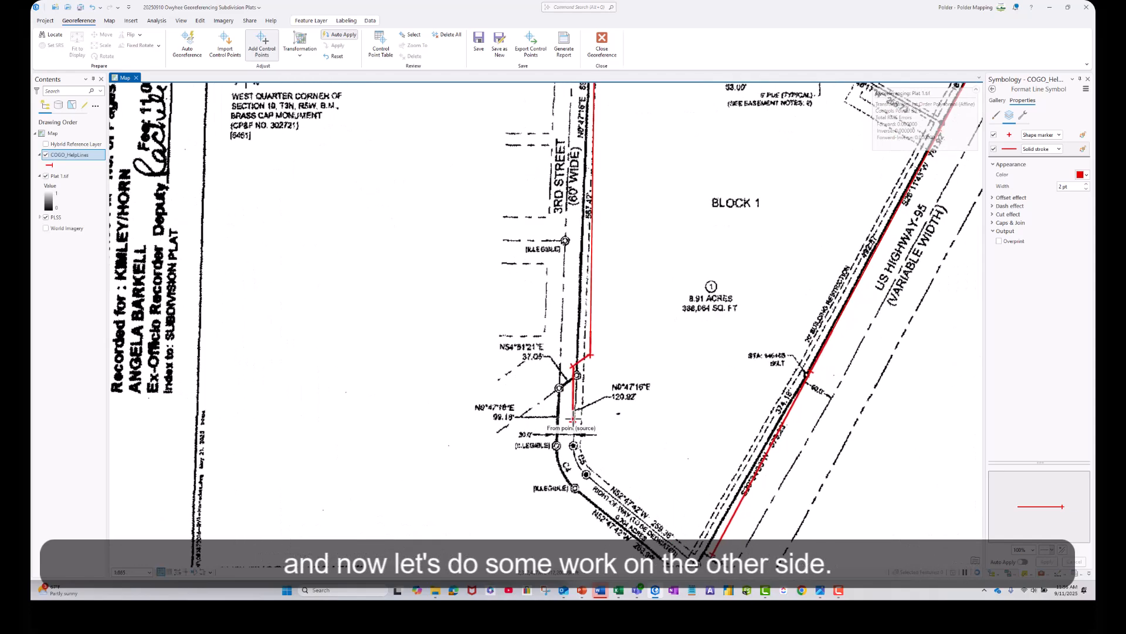
click(559, 388)
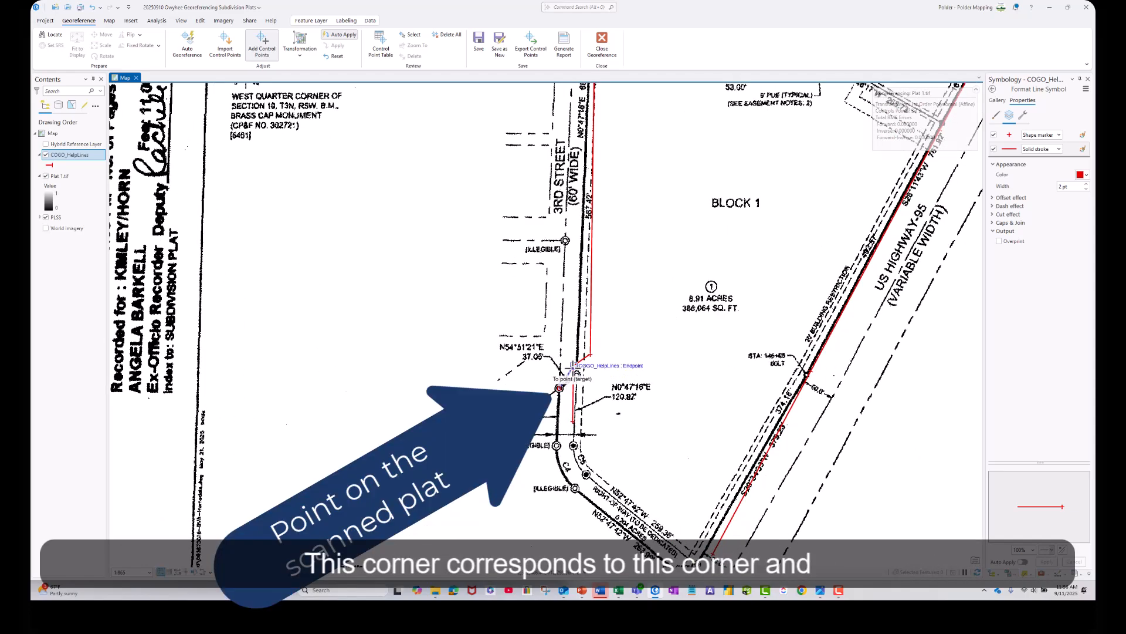
click(574, 366)
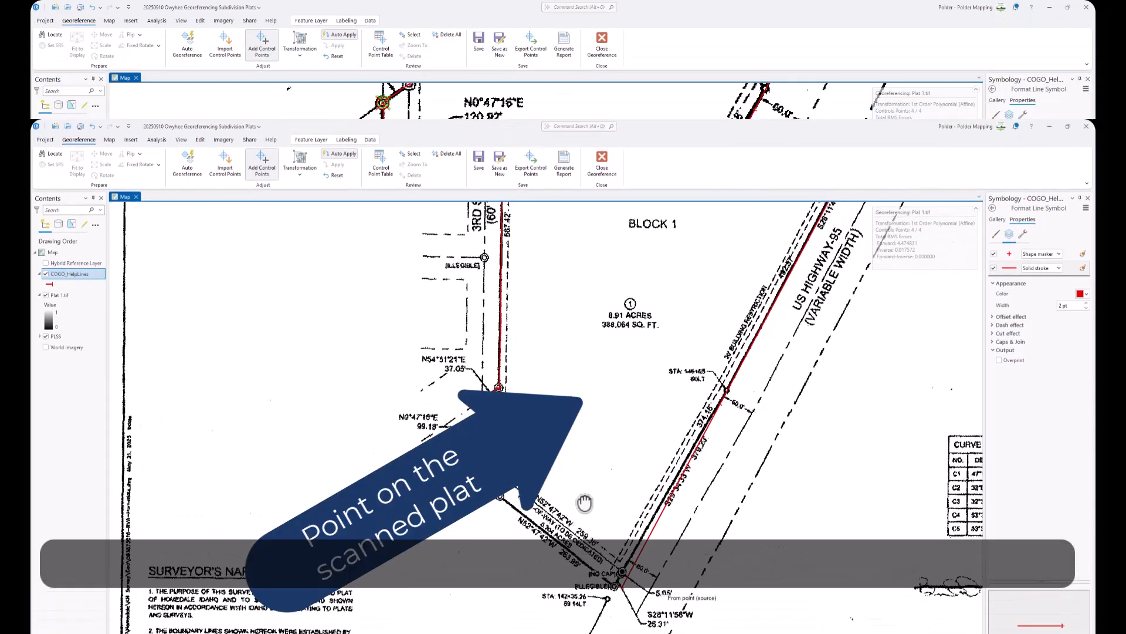
Add a control point linking the plat's southern boundary corner near US Highway 95 to the matching end of the COGO help line.
scroll(588, 396, up, 2)
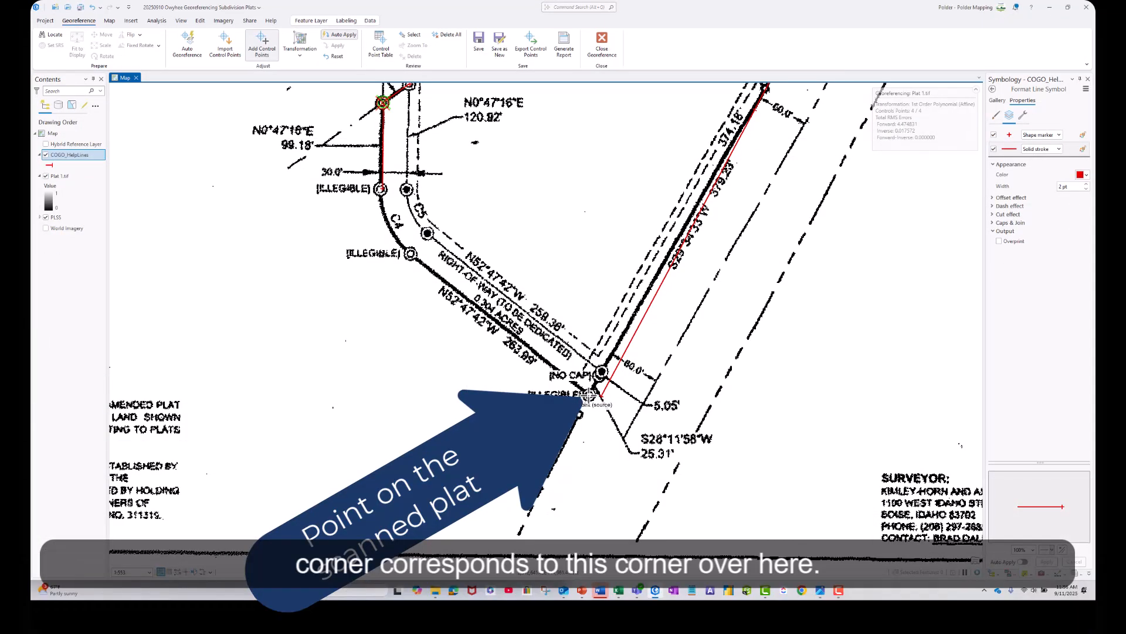
click(588, 396)
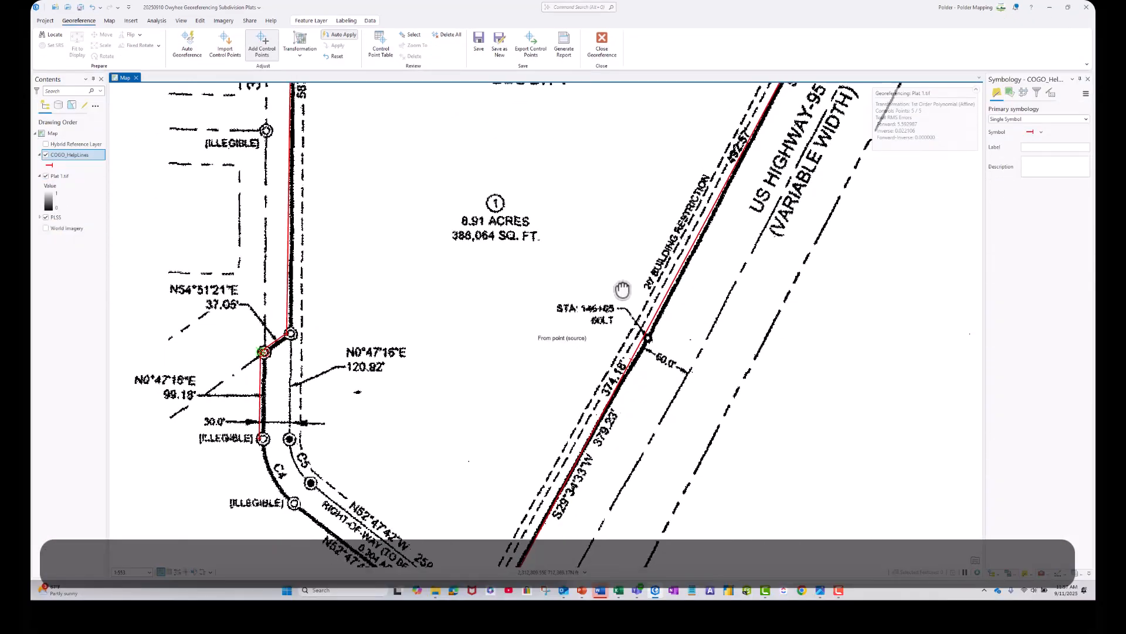
drag(622, 289, 641, 274)
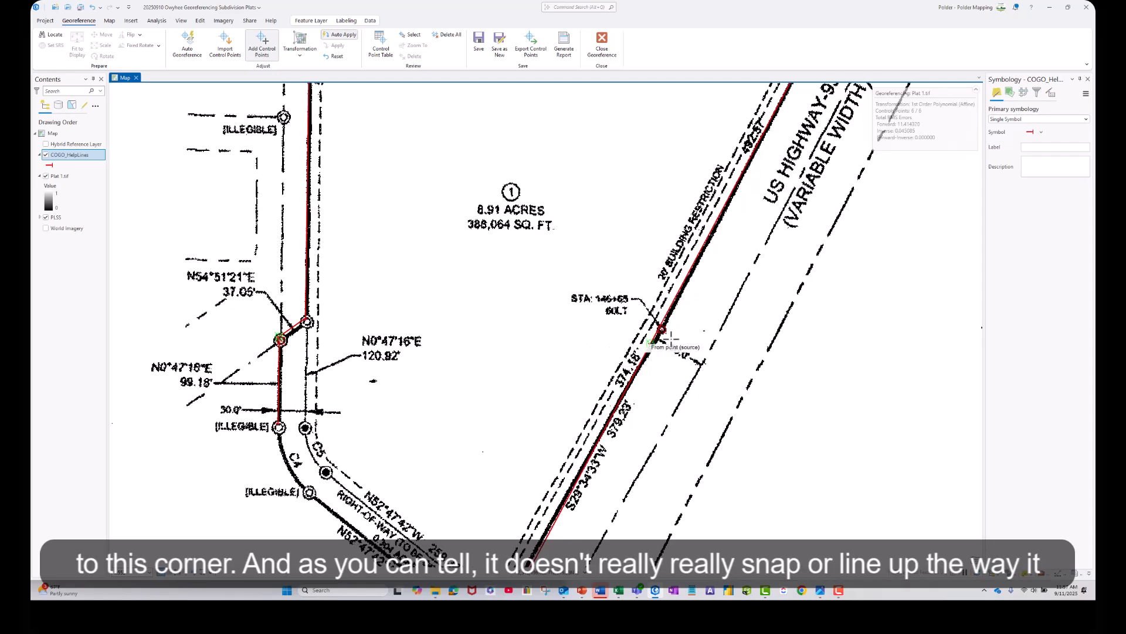
Inspect the mismatched southern highway corner and delete its control point, link 5, from the control point table.
scroll(671, 338, up, 3)
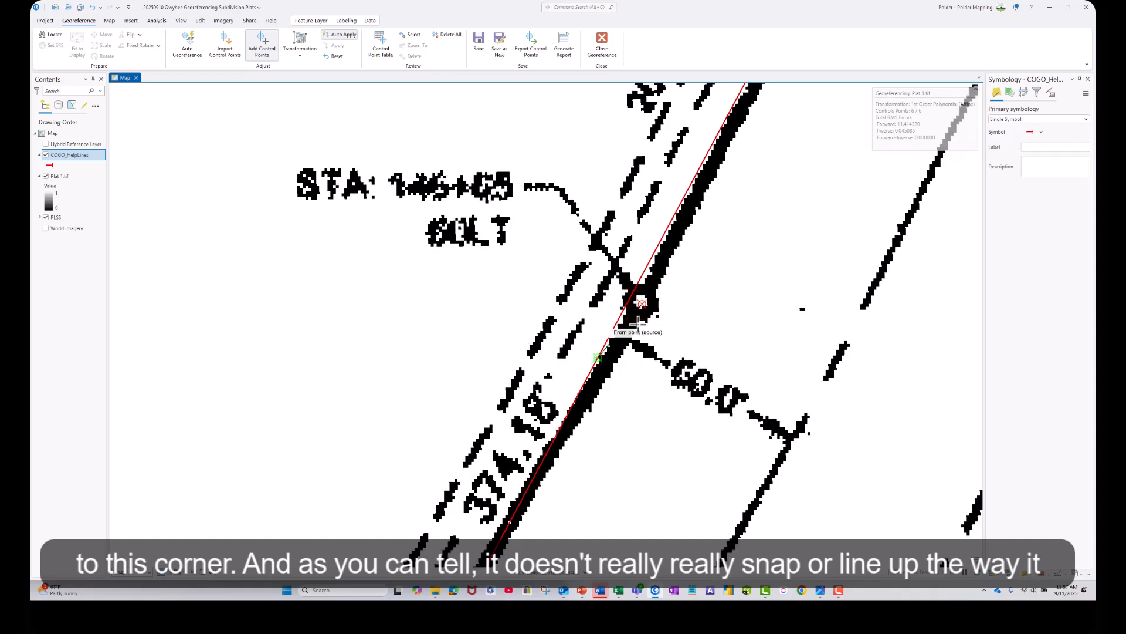
scroll(645, 316, down, 4)
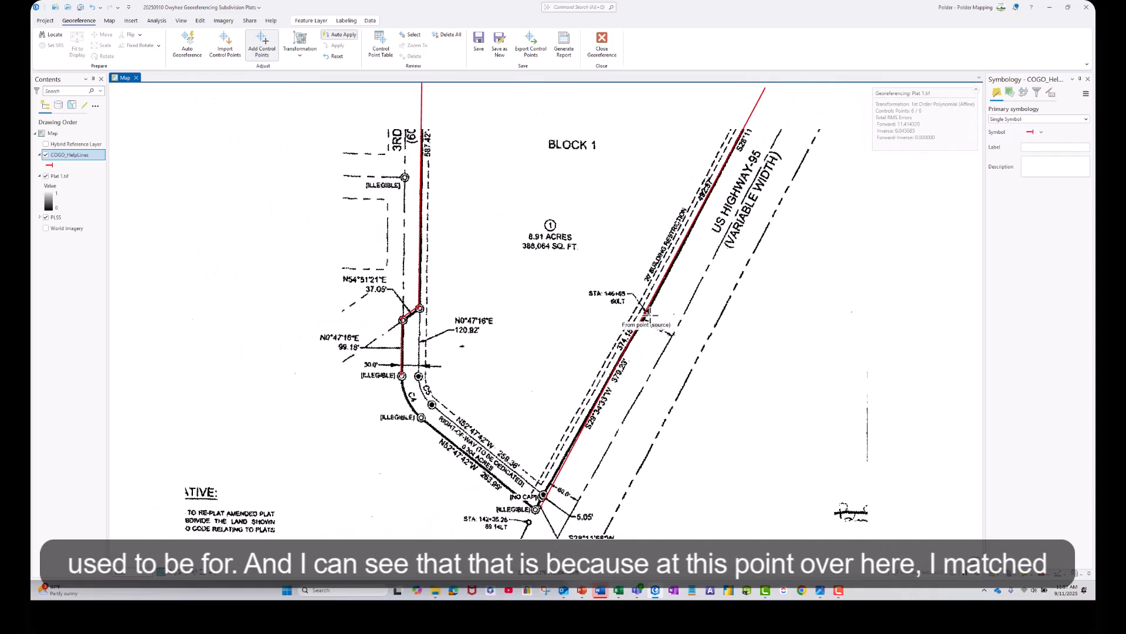
drag(560, 495, 610, 440)
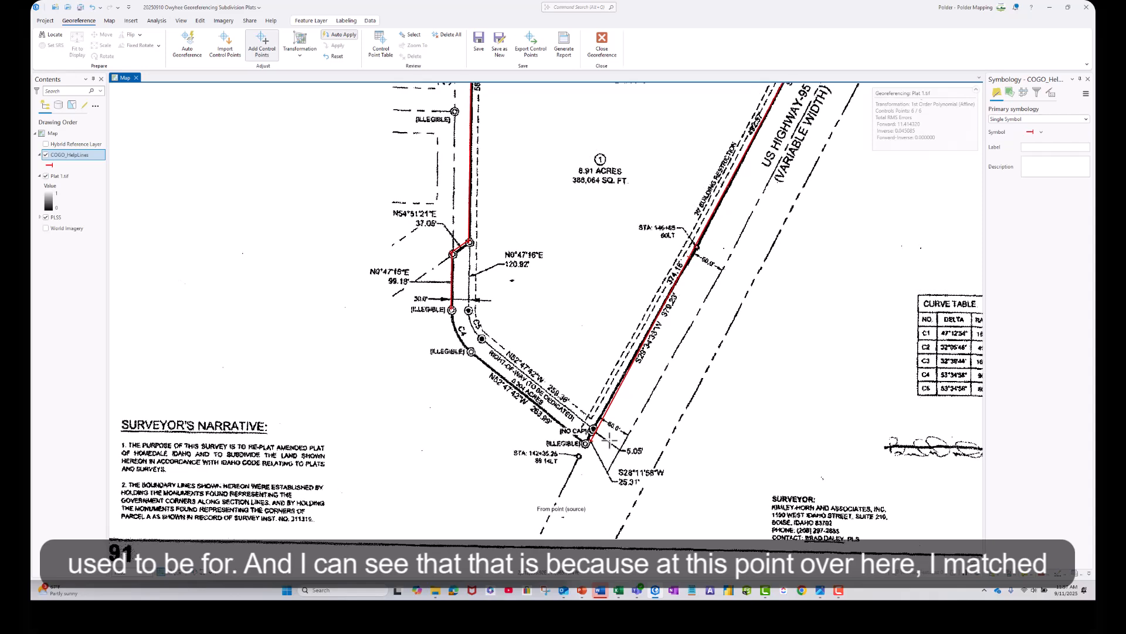
scroll(573, 433, up, 3)
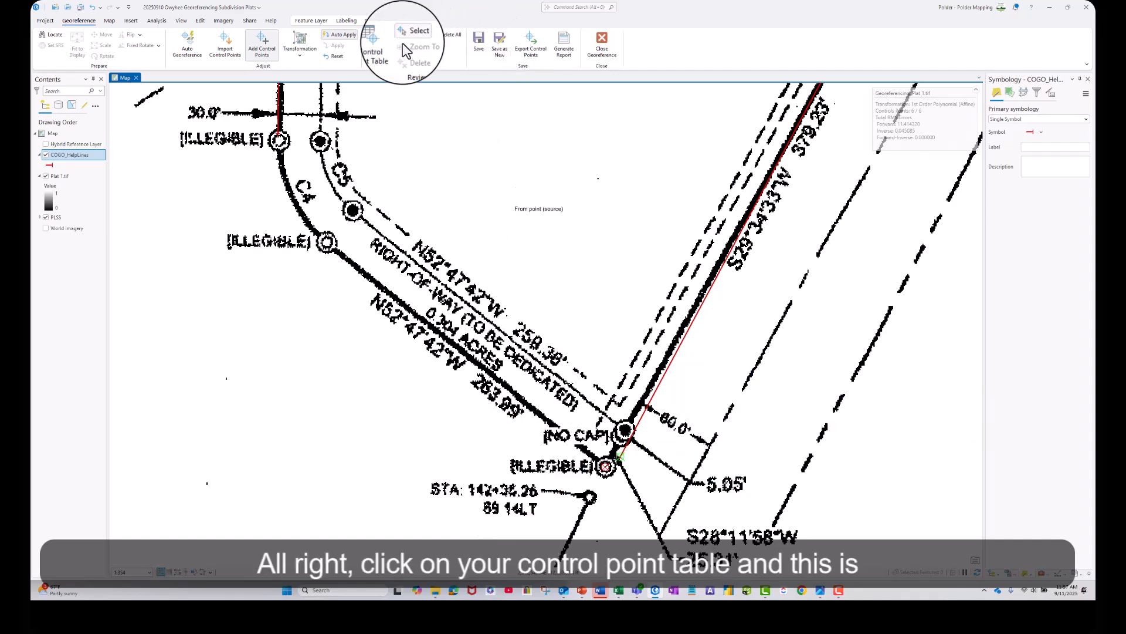
click(381, 47)
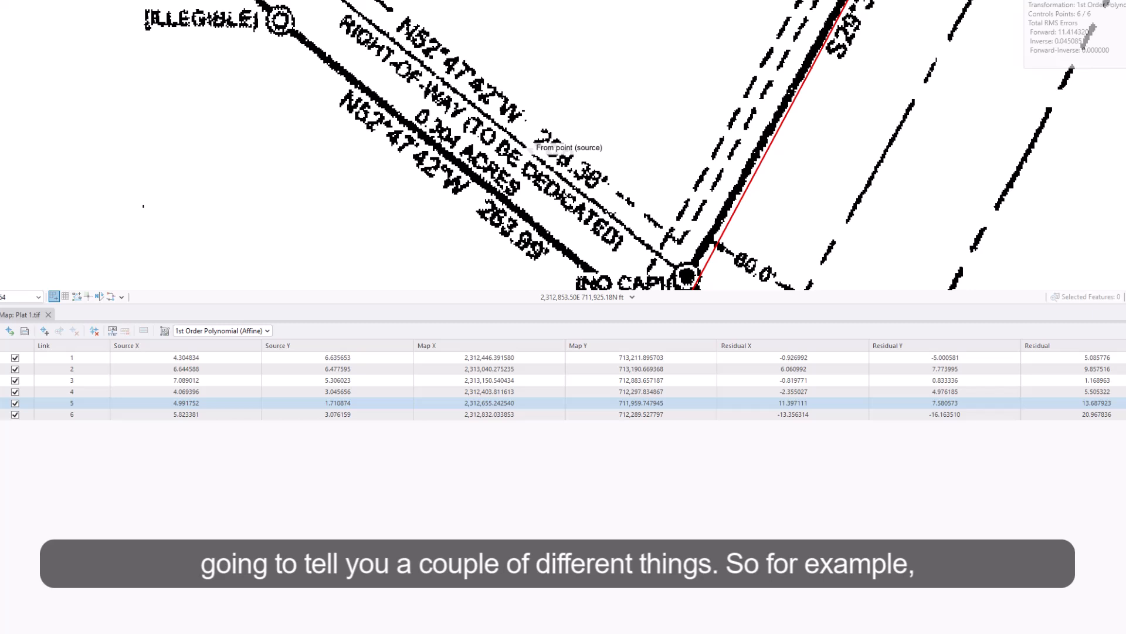
click(115, 397)
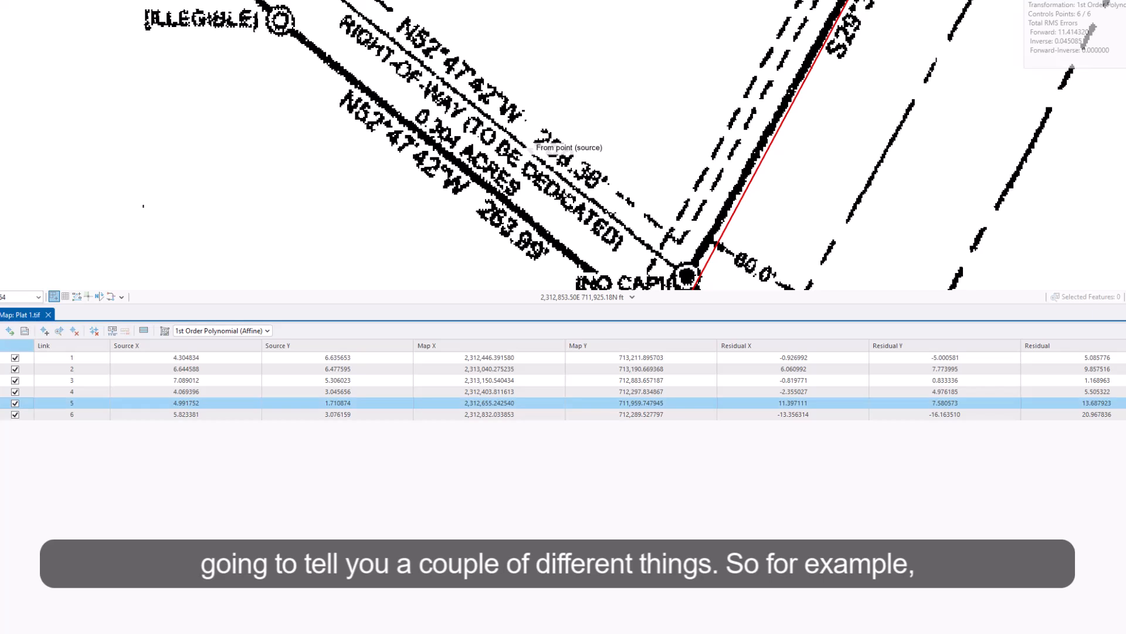
drag(550, 150, 514, 15)
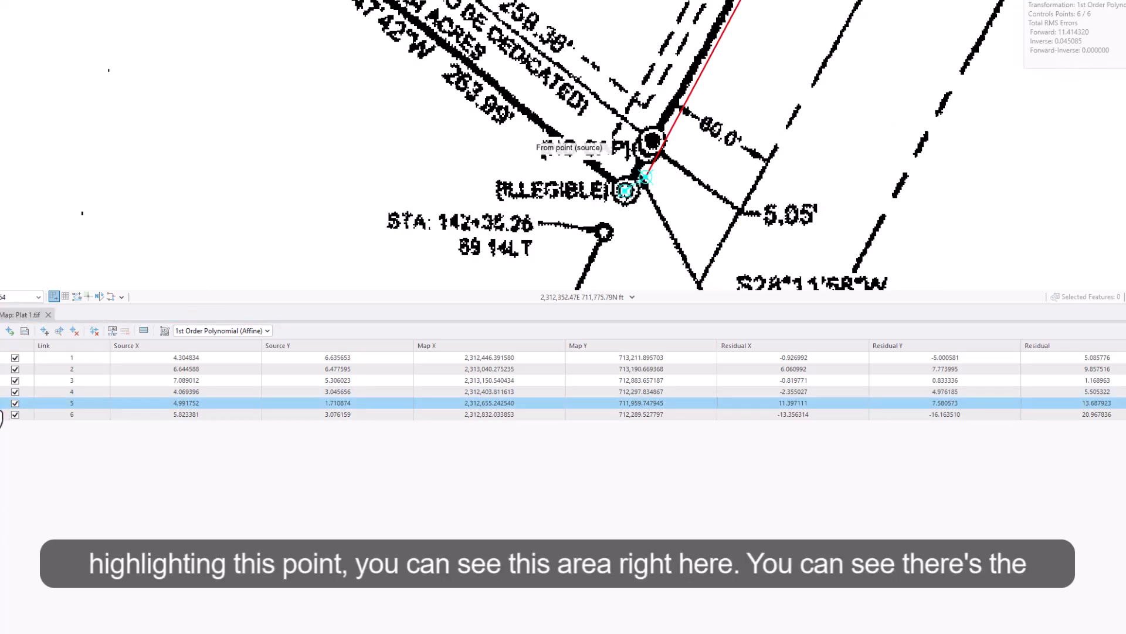
click(0, 404)
click(655, 183)
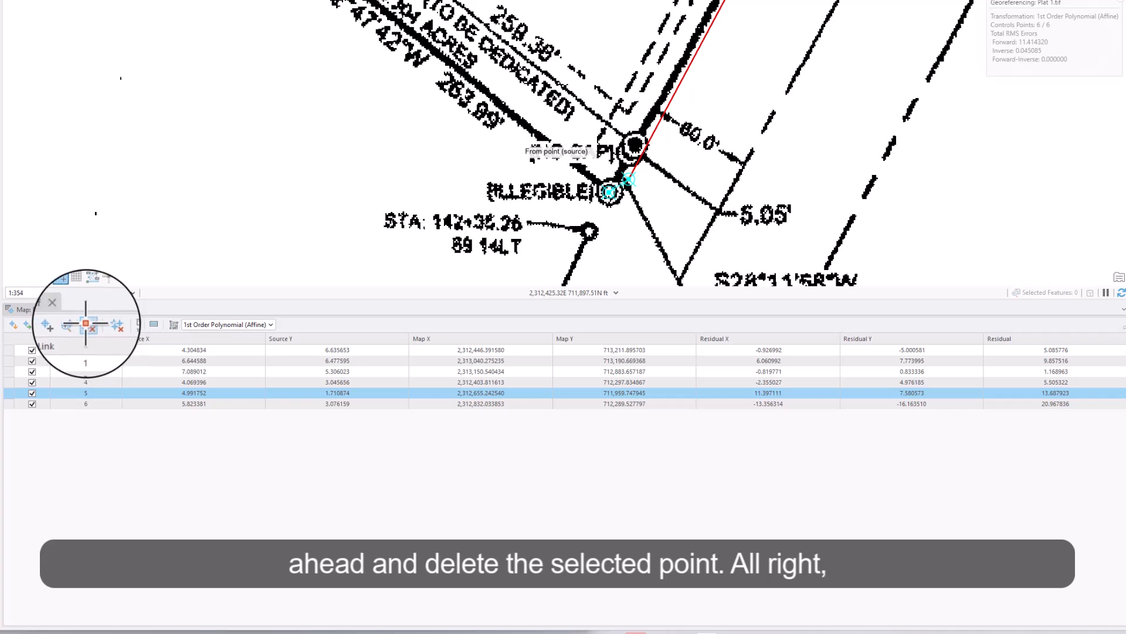
click(85, 323)
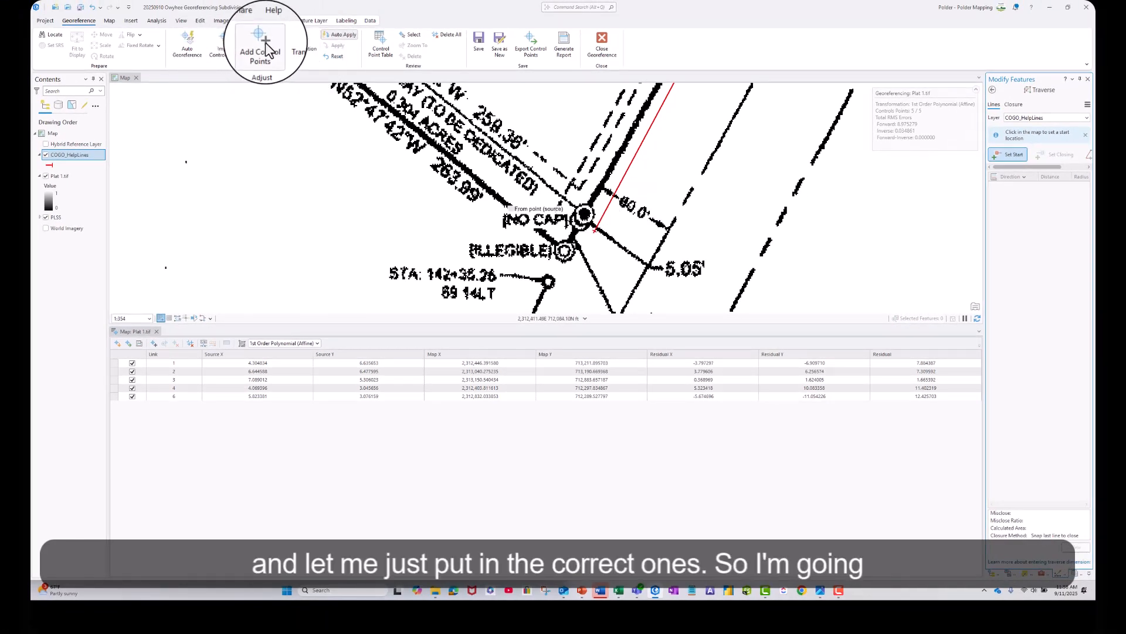
Add a control point linking the plat's [NO CAP] corner by the 5.05' segment to the southern COGO_HelpLines endpoint.
click(275, 57)
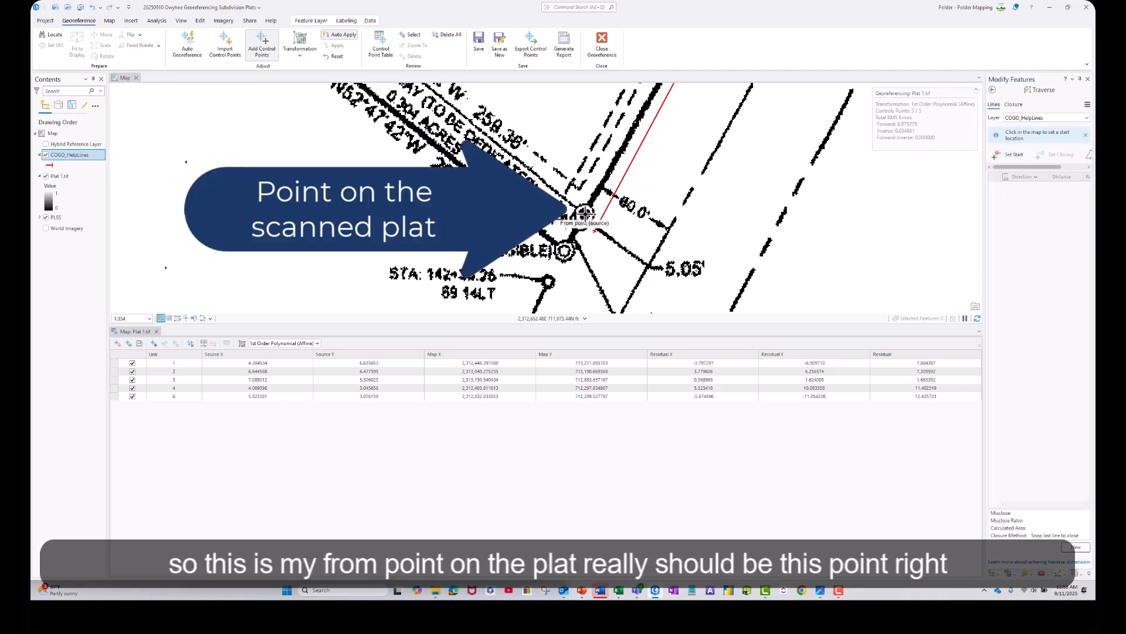
click(584, 214)
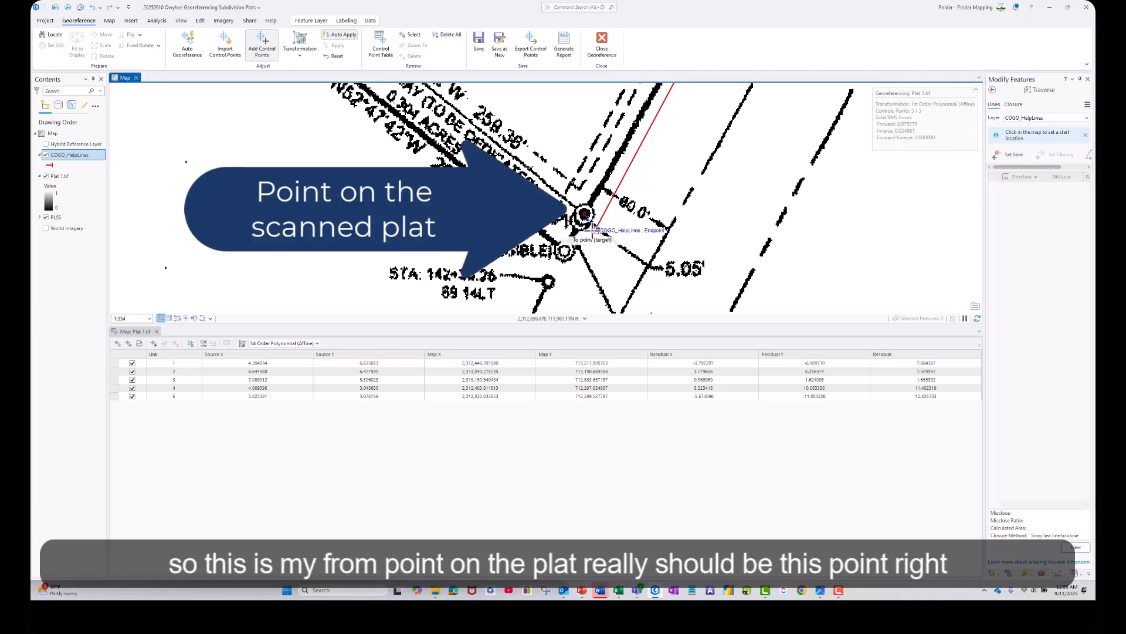
click(595, 229)
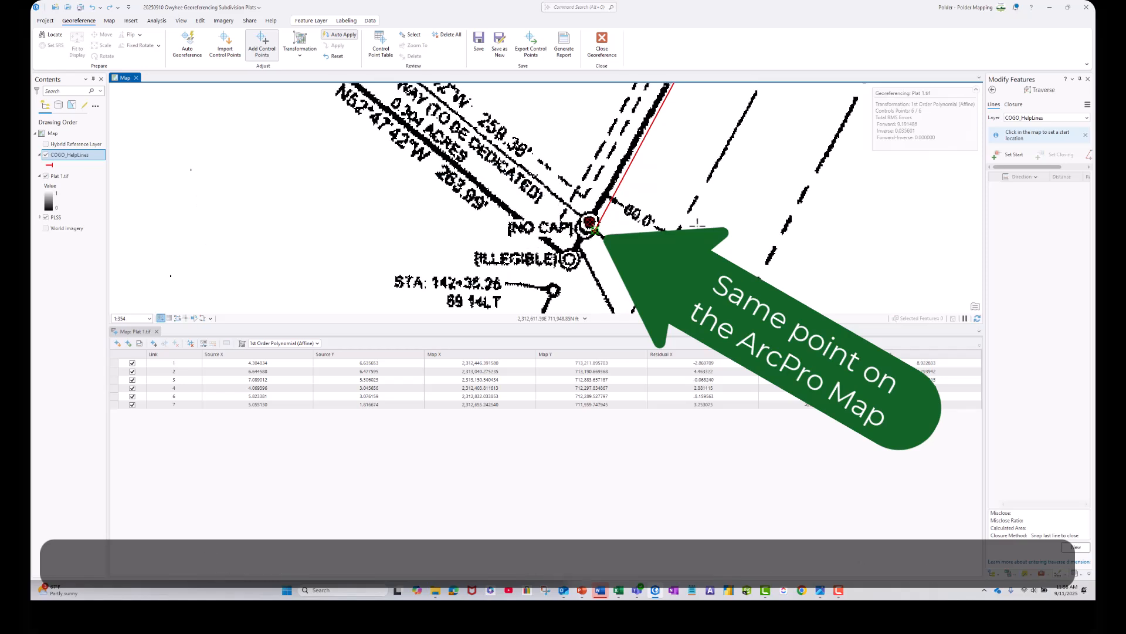
Select link 3 in the control point table, check the plat's alignment with the help lines, and close the table.
click(120, 379)
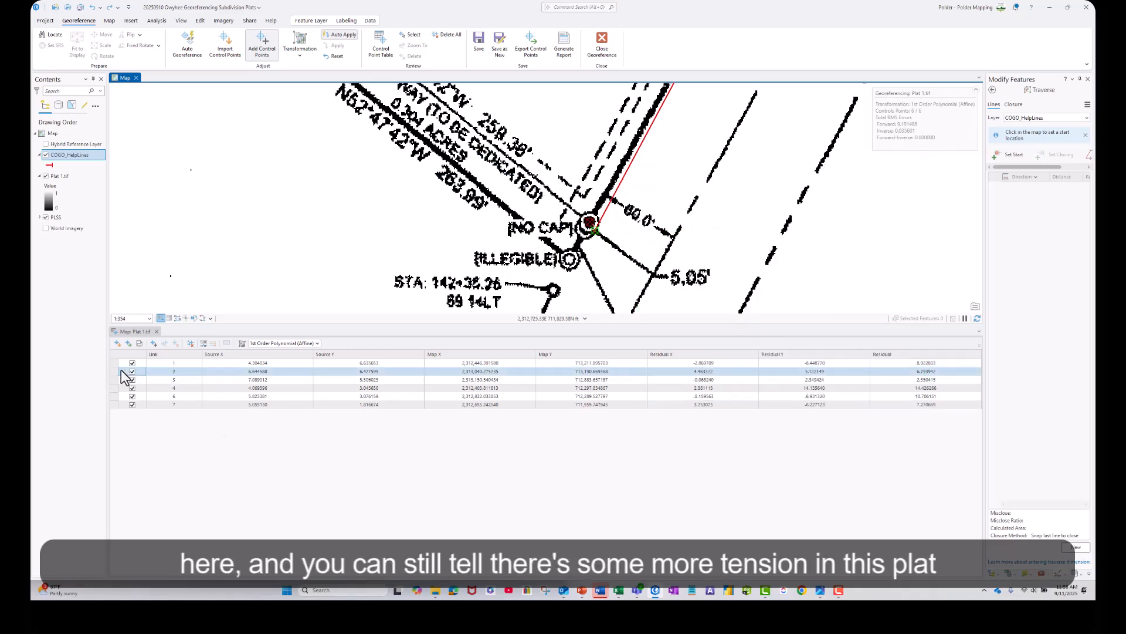
scroll(752, 203, down, 5)
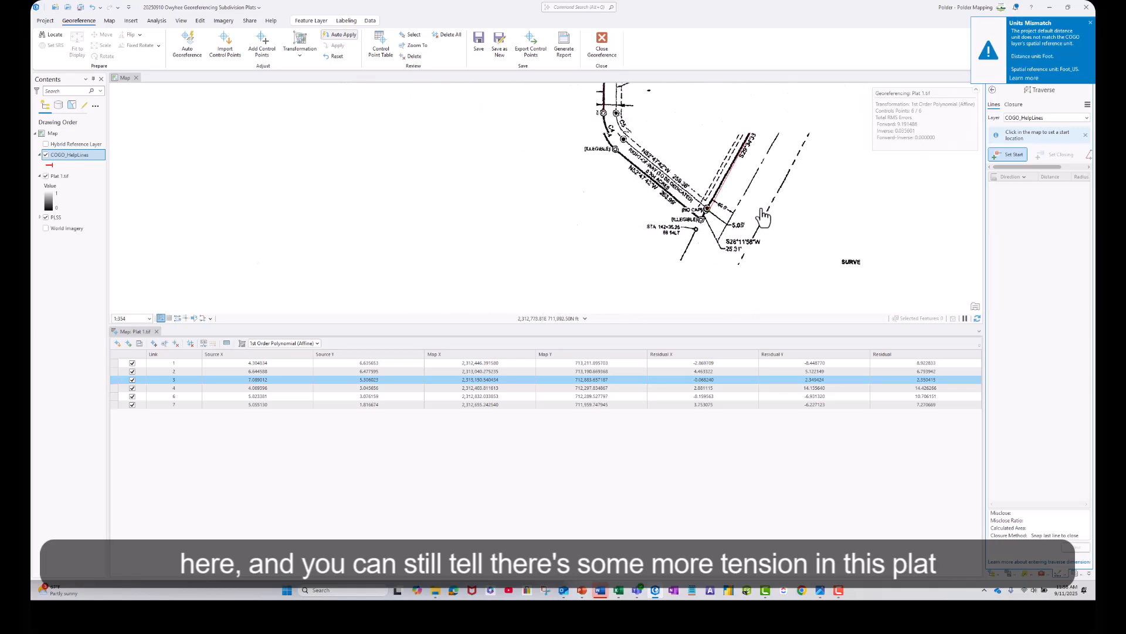
drag(687, 254, 644, 261)
drag(660, 151, 680, 243)
mouse_move(620, 221)
mouse_down()
mouse_move(666, 221)
mouse_move(631, 215)
mouse_up()
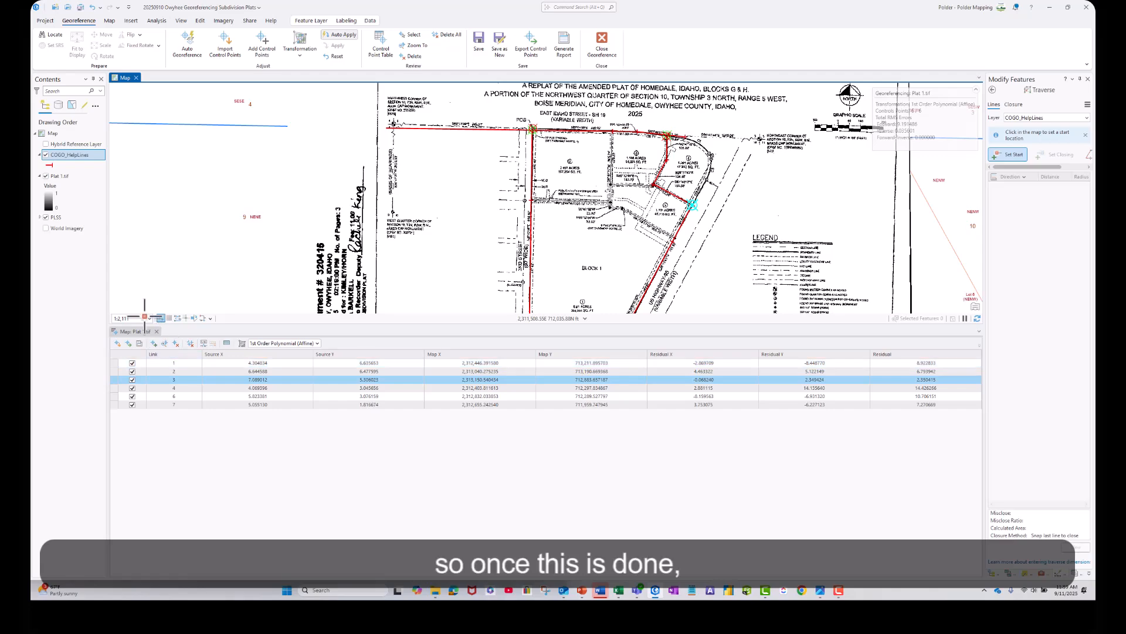
click(156, 331)
drag(645, 463, 624, 399)
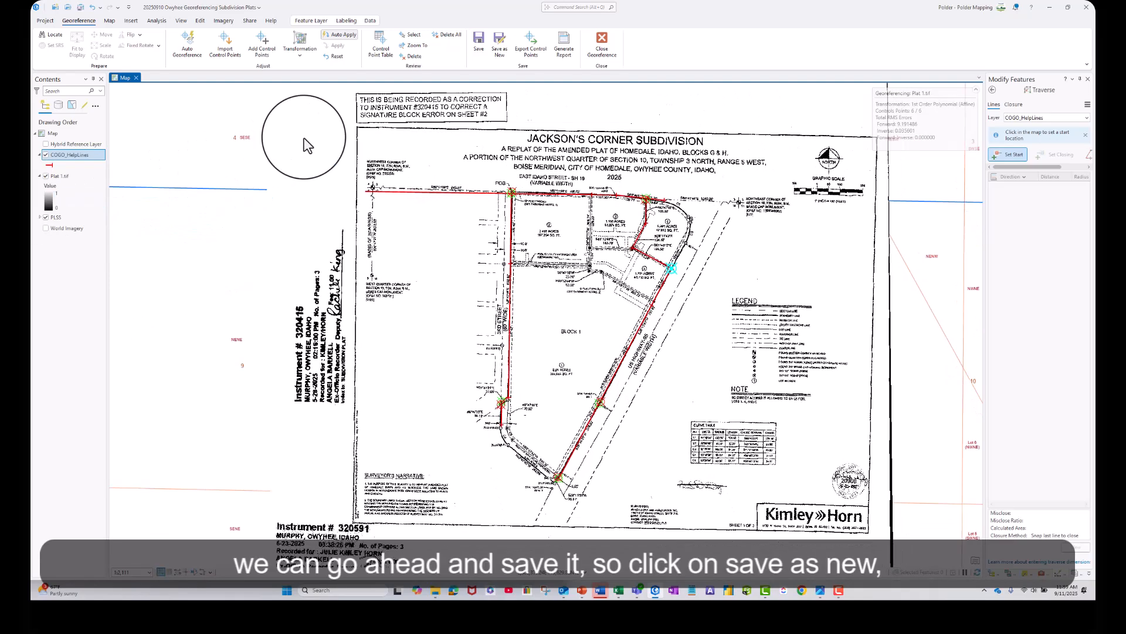
Export the georeferenced plat as a new GRID raster named Jacksons in the project folder.
click(500, 51)
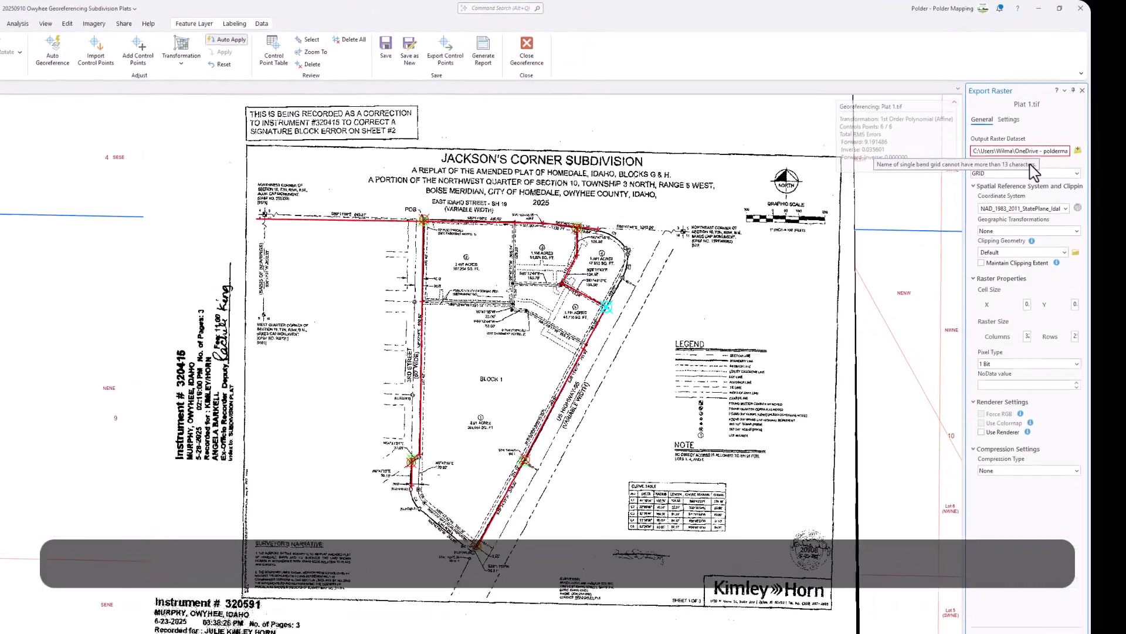
click(1069, 176)
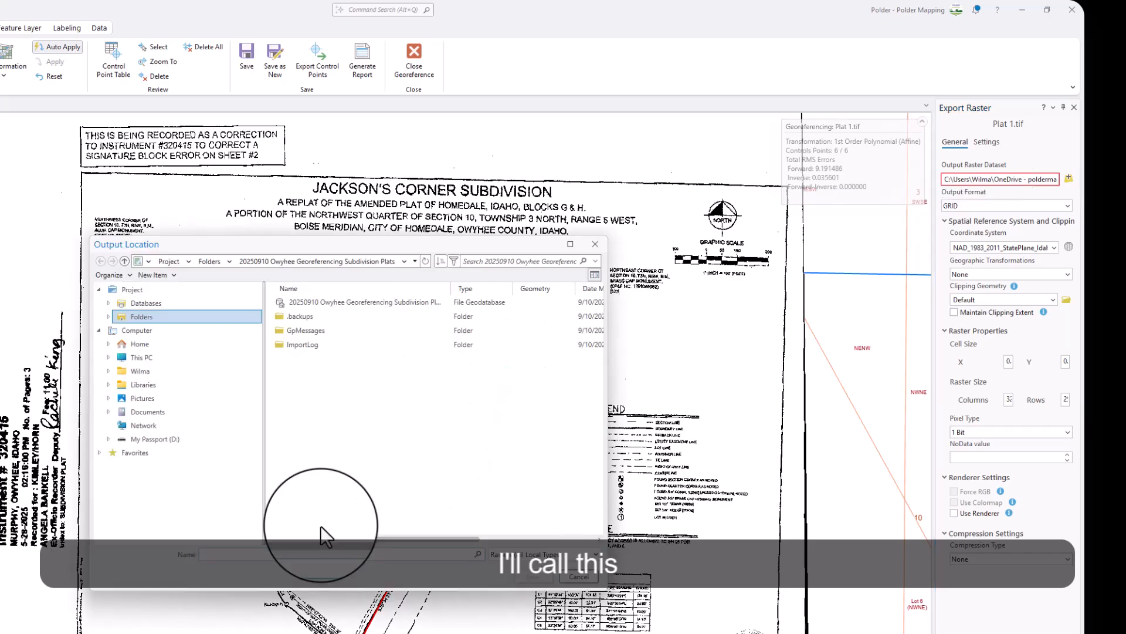
text(Jacksons)
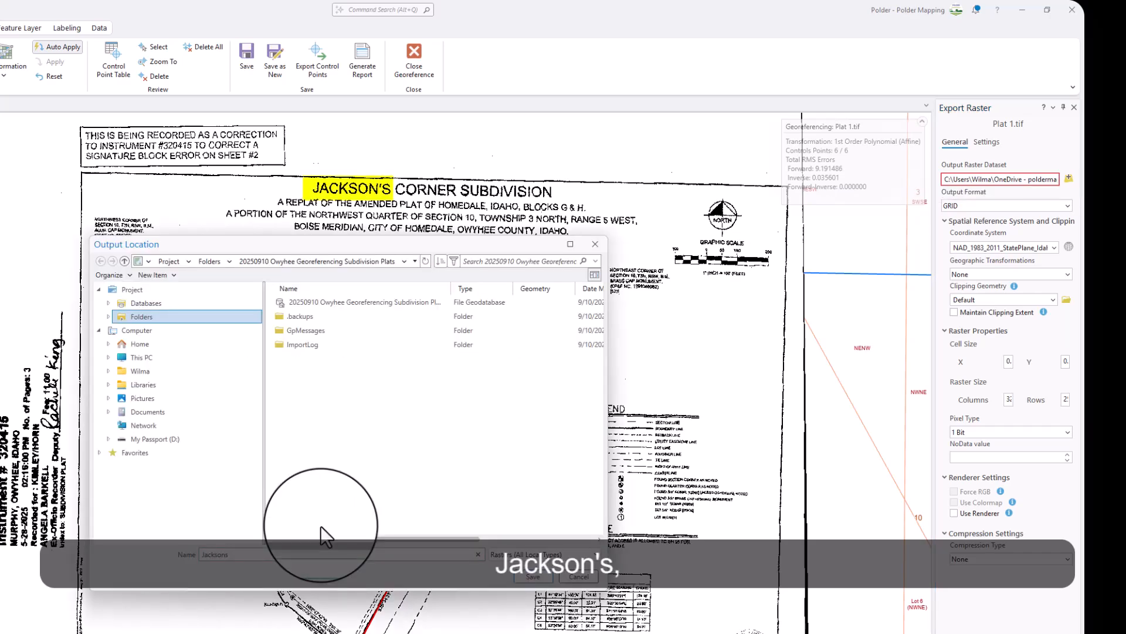
click(530, 578)
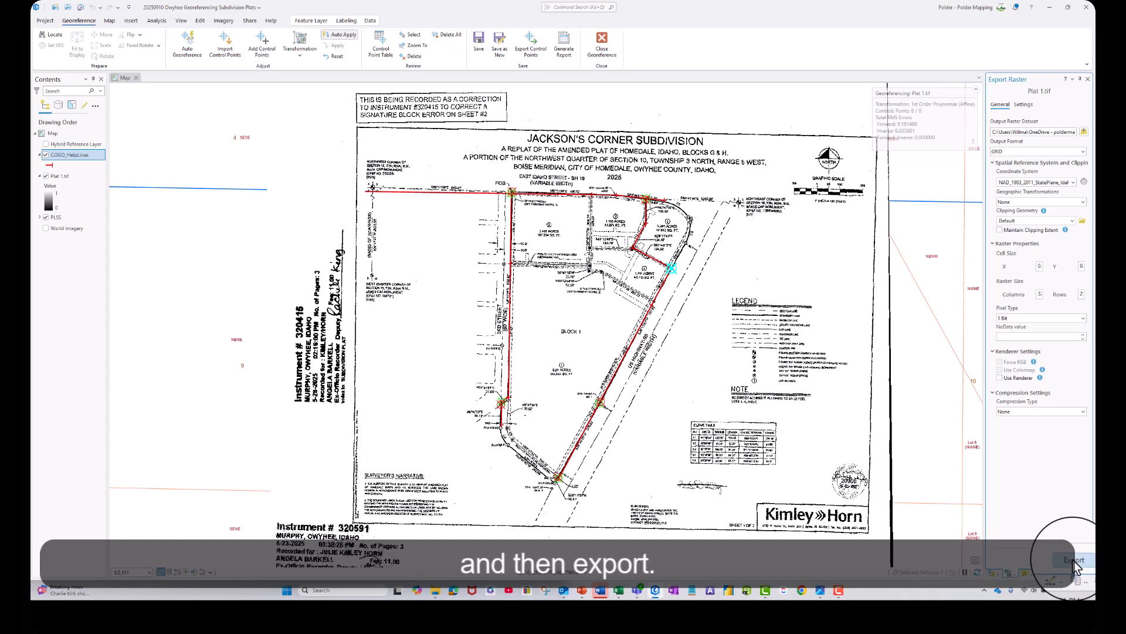
click(1073, 557)
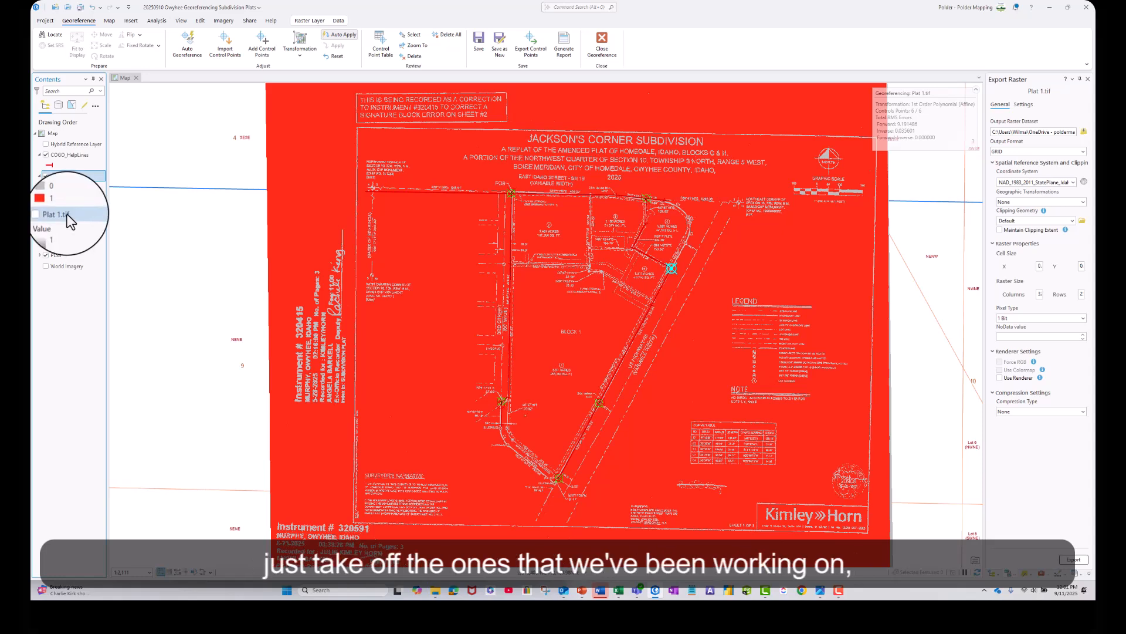
Remove the original Plat 1.tif layer from the map, discarding its pending georeferencing edits.
right_click(59, 214)
click(82, 208)
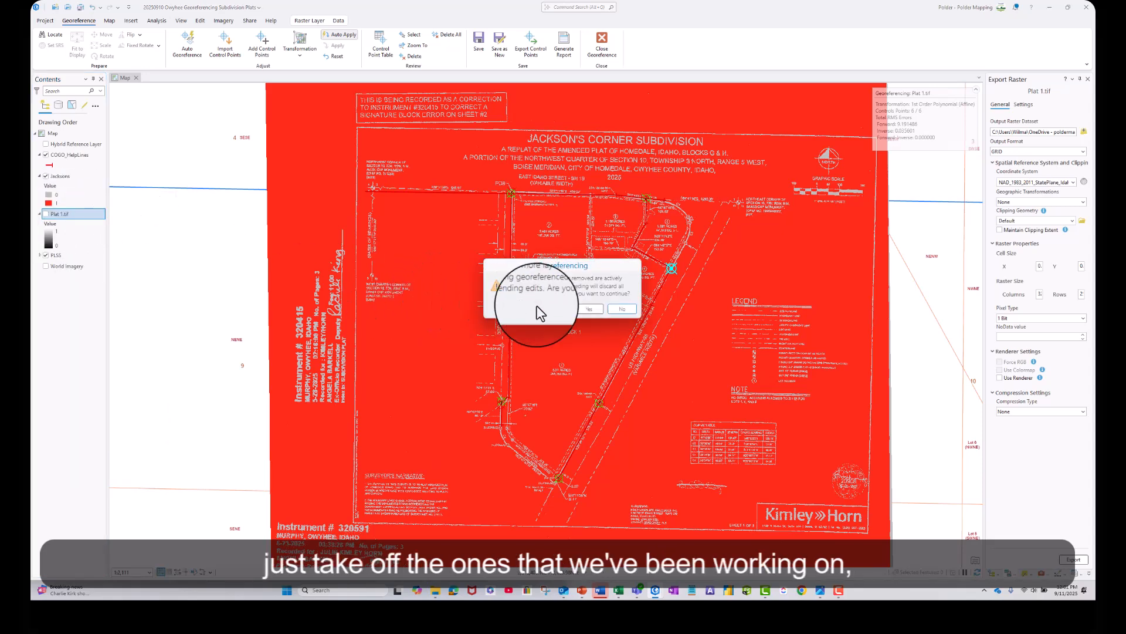
click(584, 311)
Set the Jacksons raster's symbology so value 0 is black and value 1 has no color.
click(49, 176)
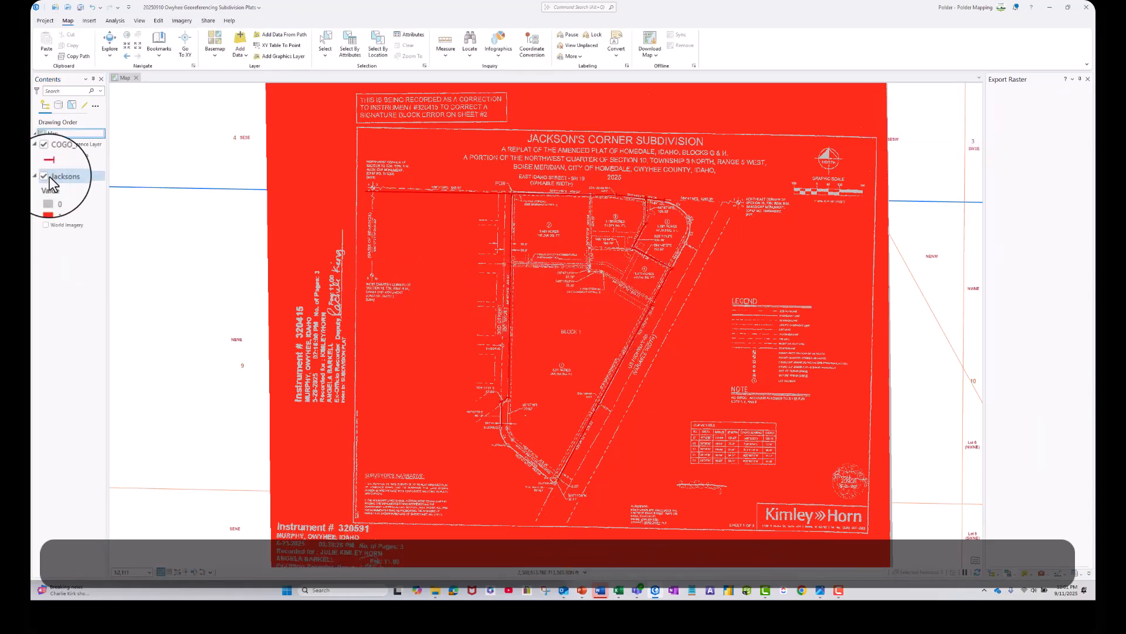
right_click(62, 176)
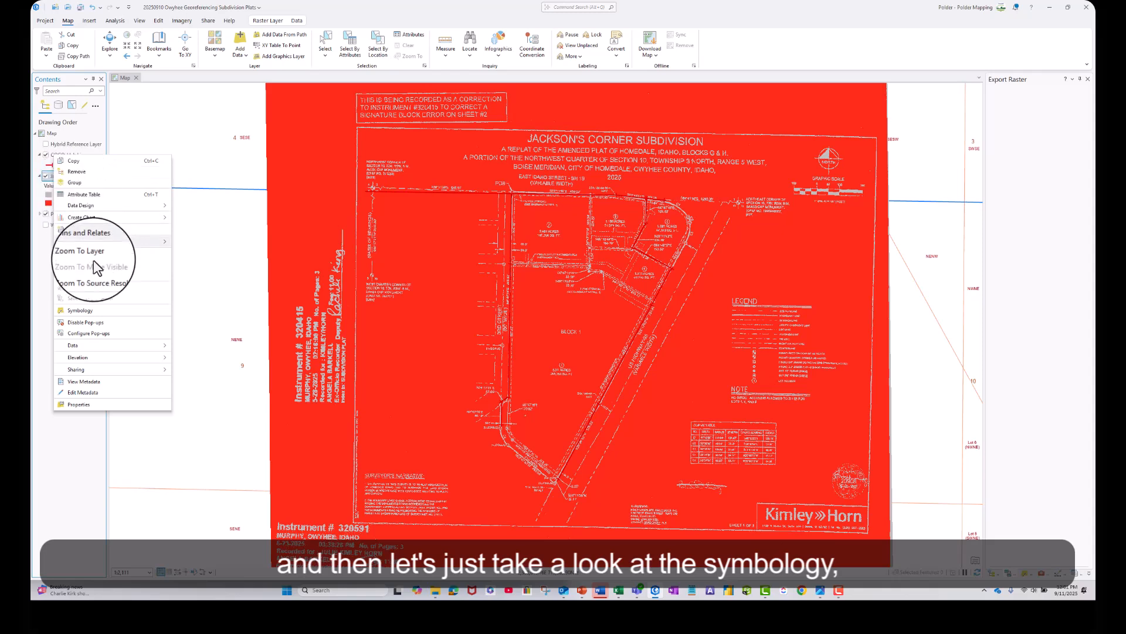
click(94, 319)
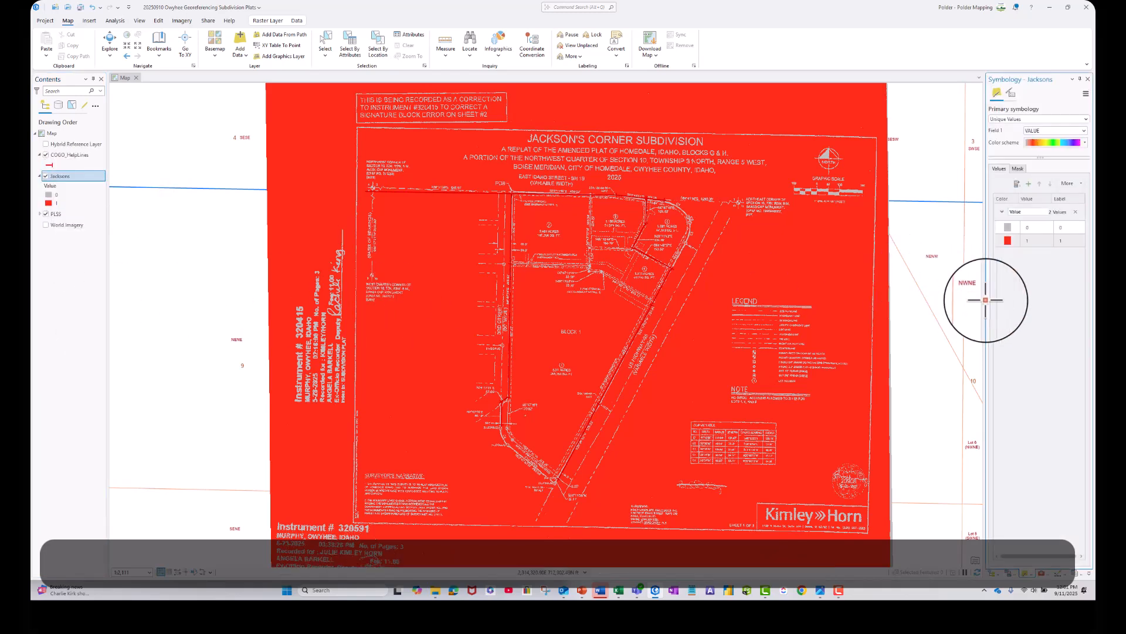
drag(971, 302, 919, 302)
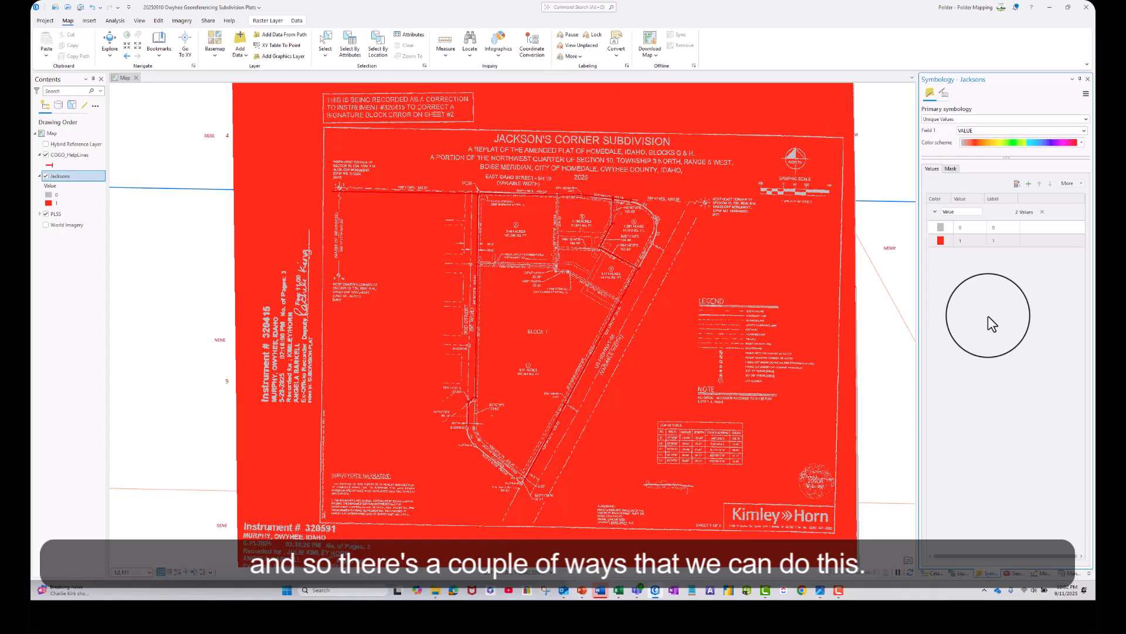
click(939, 227)
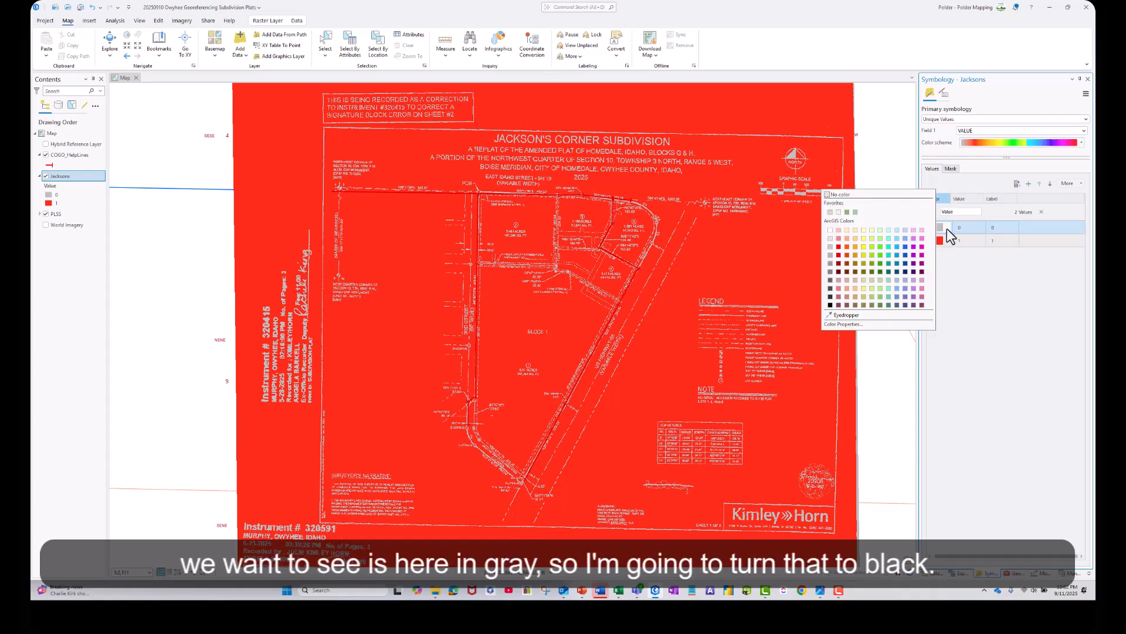
click(830, 304)
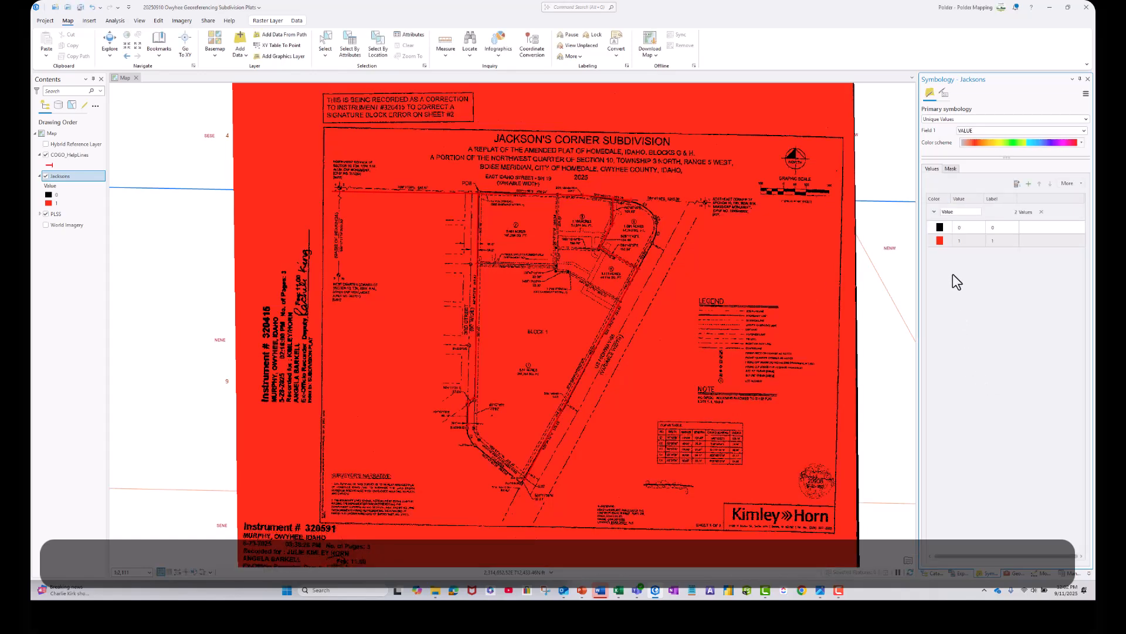
click(939, 241)
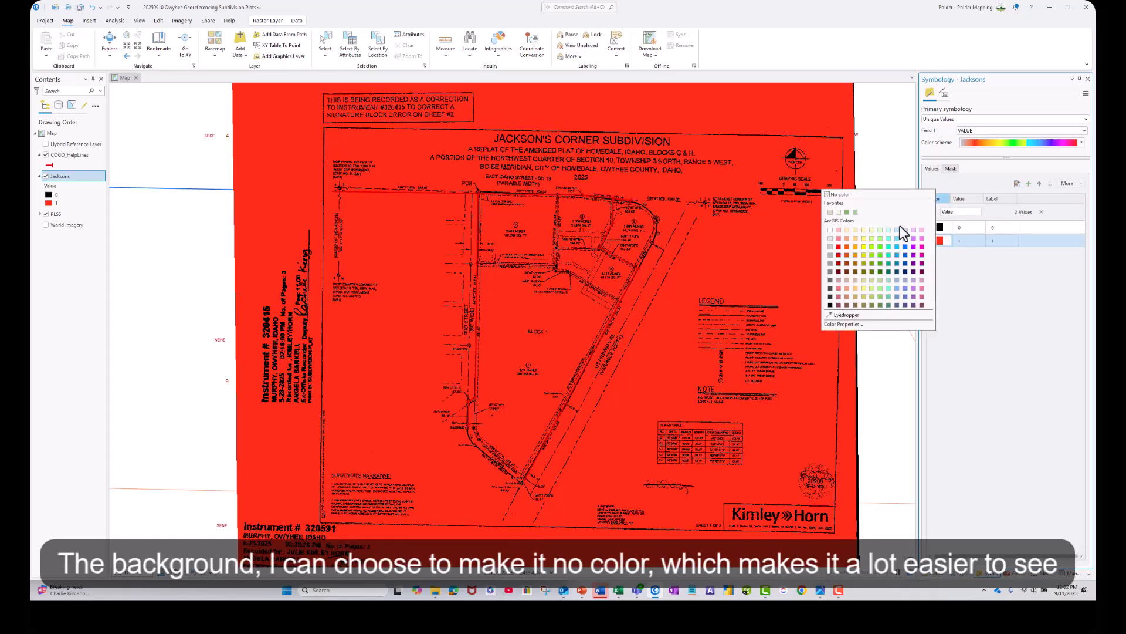
click(845, 198)
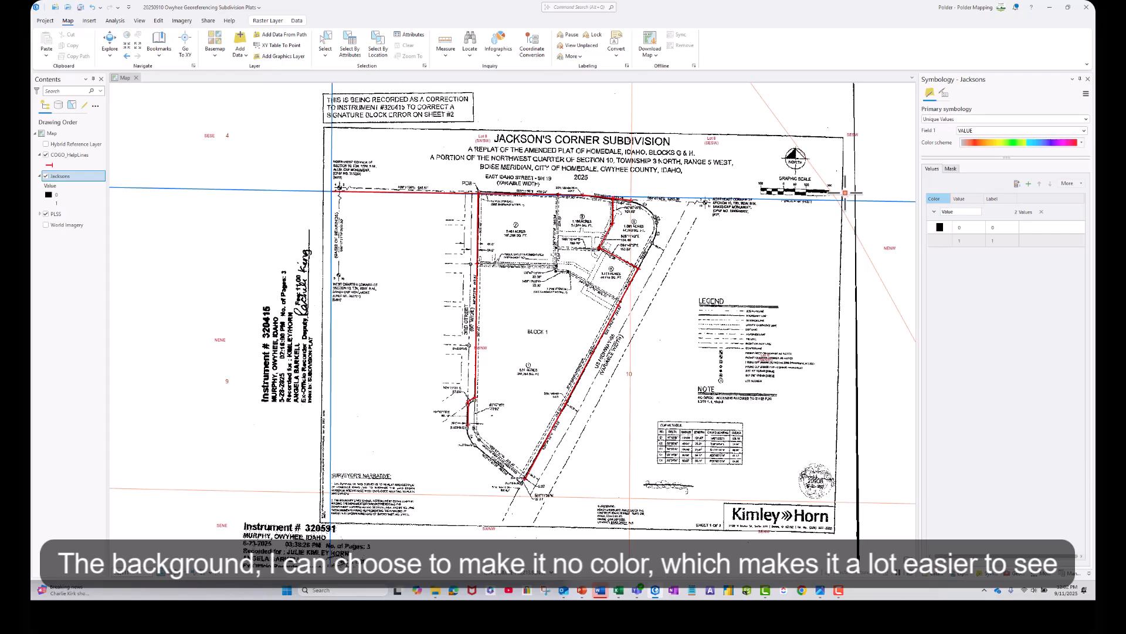
Toggle the World Imagery basemap on and off and examine the georeferenced plat against the help lines and PLSS lines.
click(46, 225)
click(45, 225)
scroll(552, 301, up, 3)
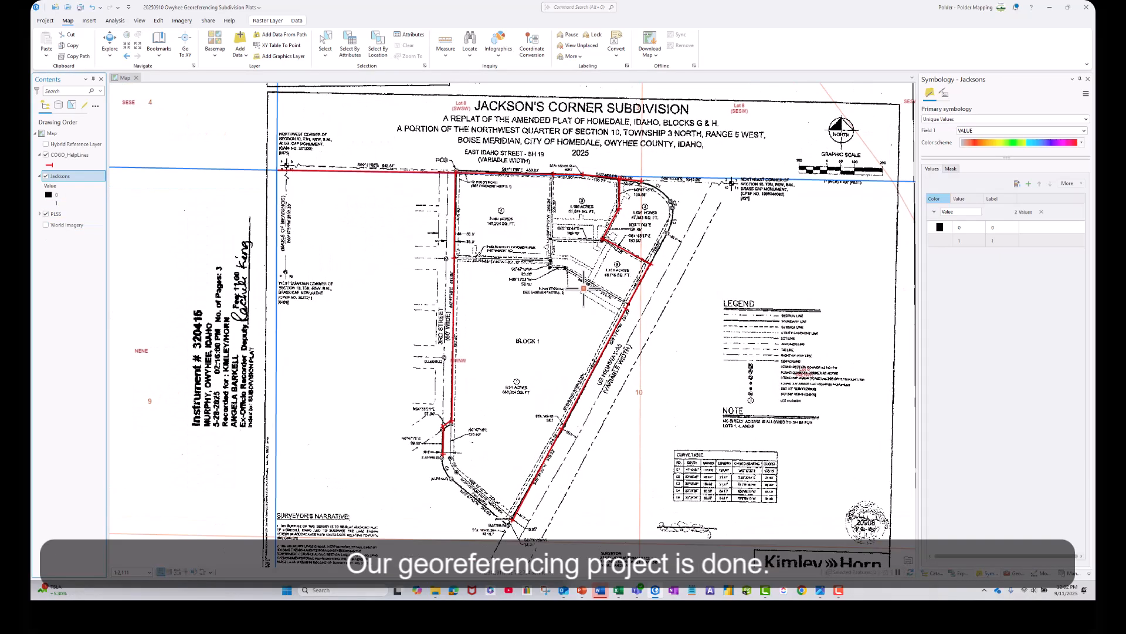